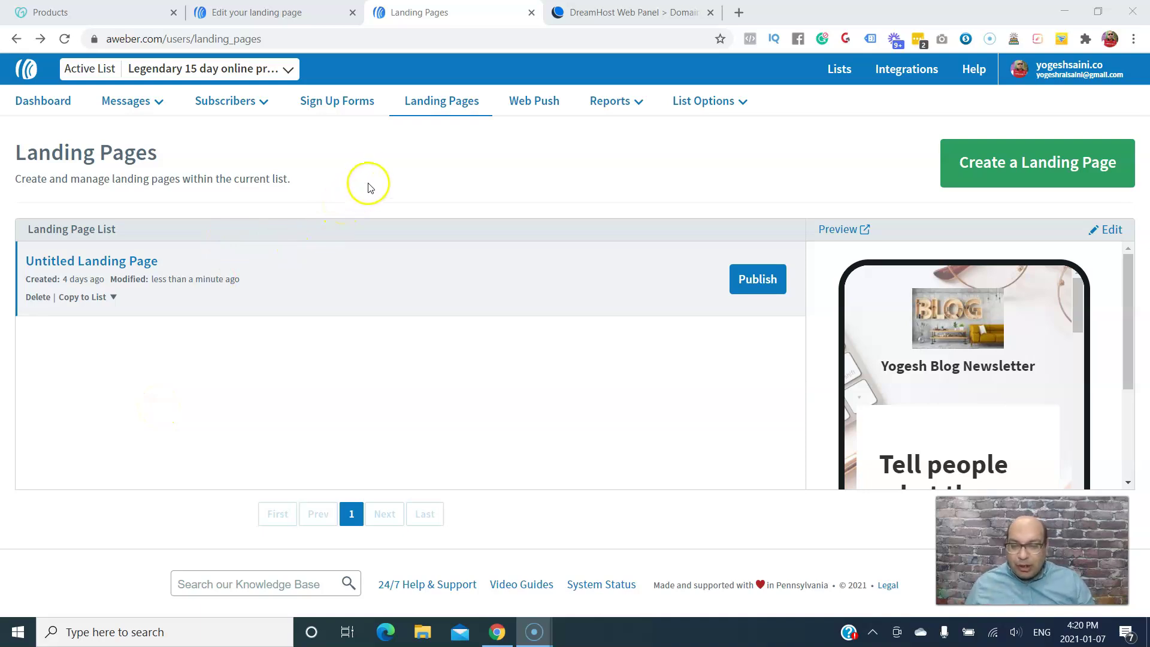
- Create a new landing page from the Free Service template
left_click(454, 111)
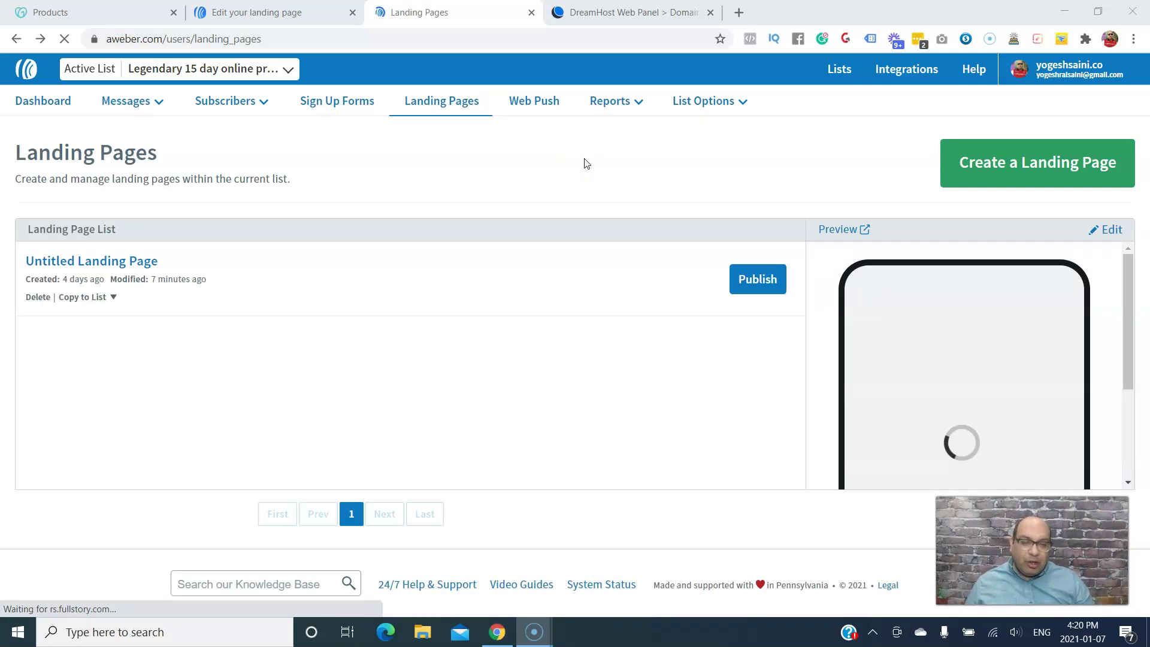
left_click(998, 174)
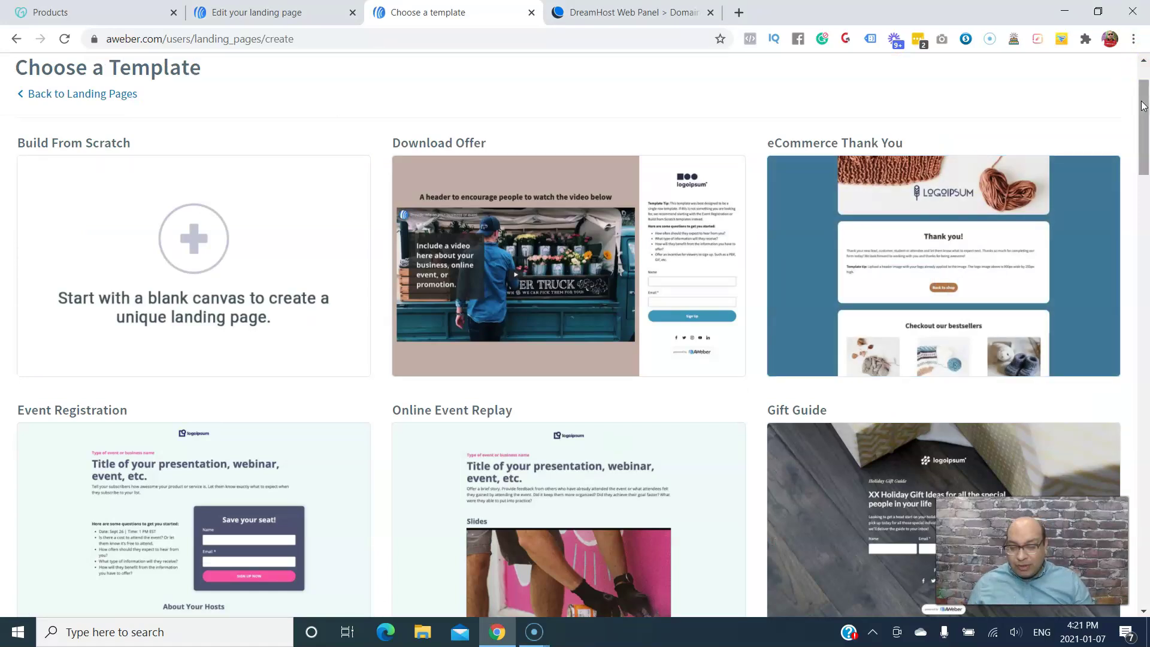
left_click_drag(1143, 106, 1143, 249)
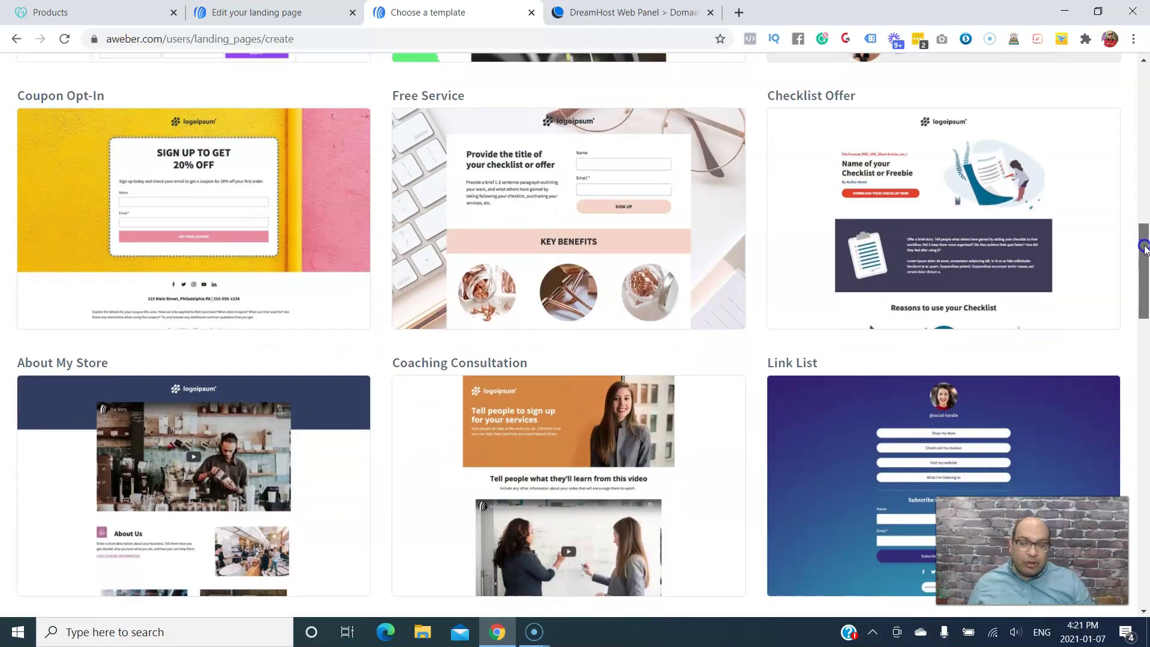
mouse_move(534, 205)
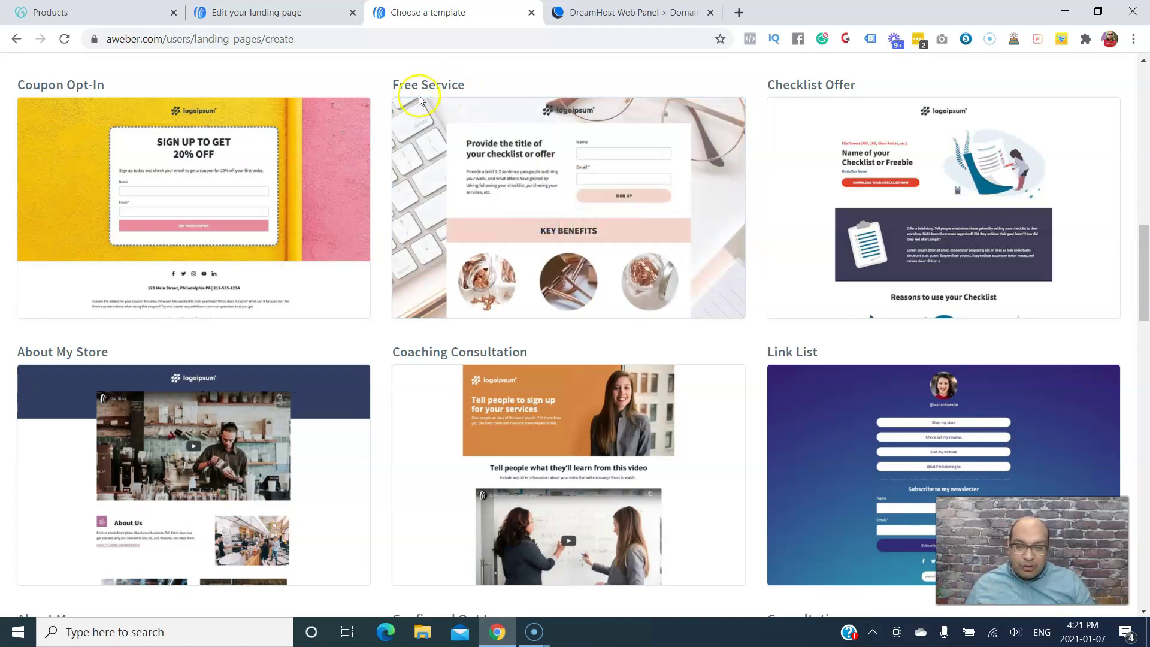
mouse_move(468, 124)
mouse_move(1144, 250)
left_mouse_down()
mouse_move(1144, 398)
mouse_move(1144, 228)
left_mouse_up()
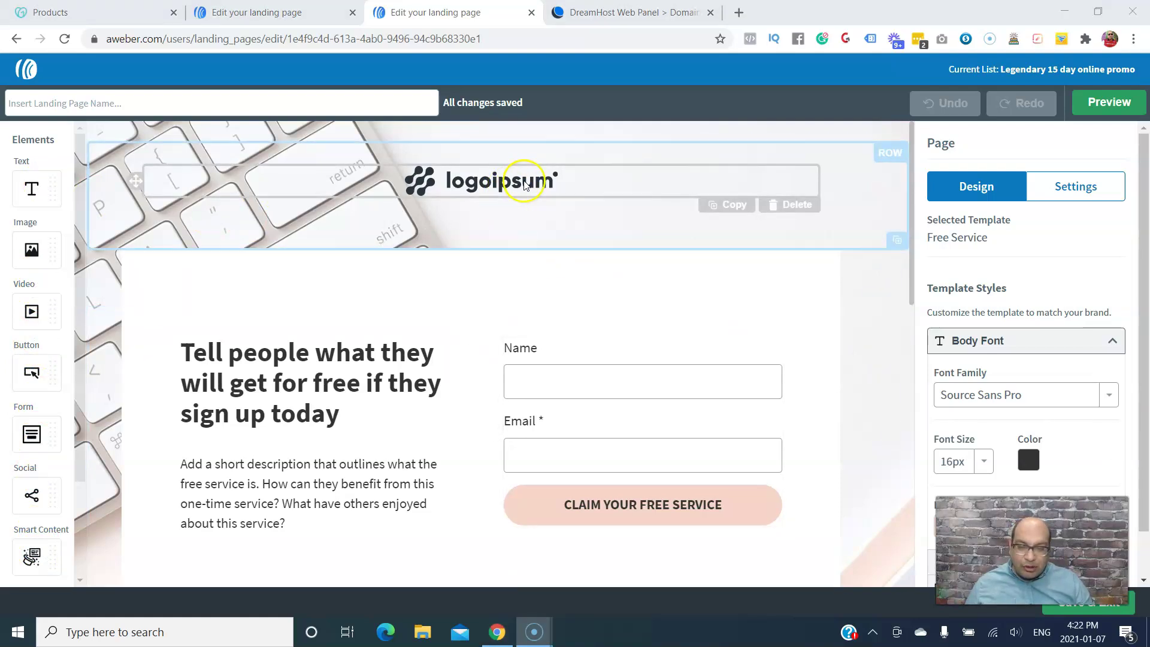
left_click(564, 180)
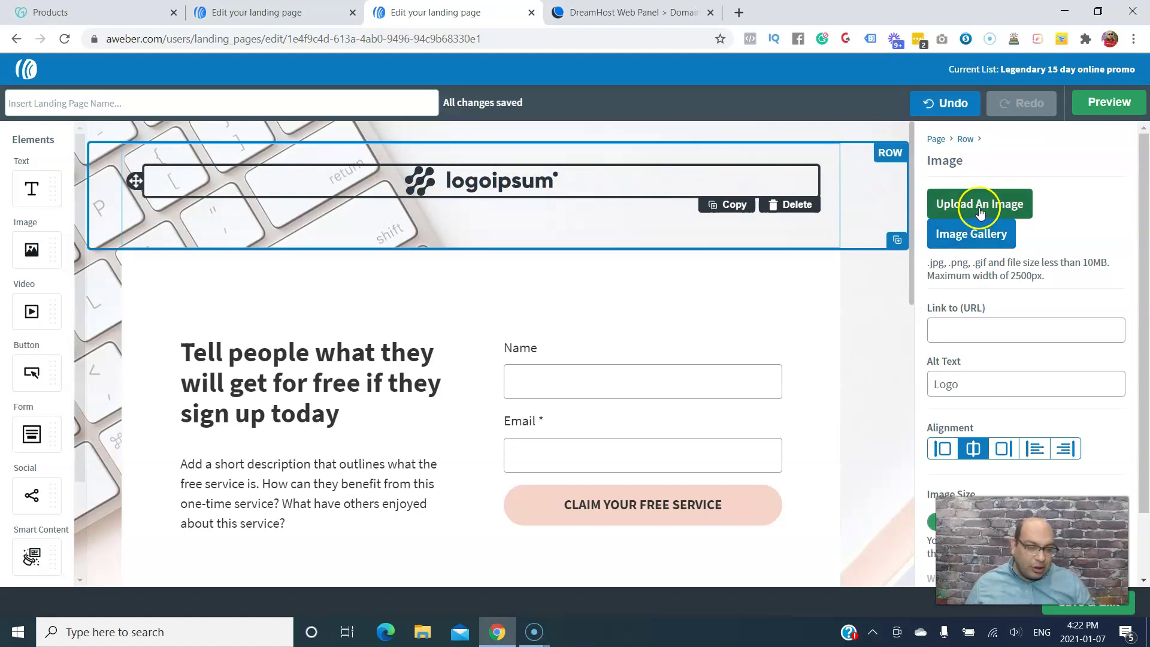
left_click(979, 207)
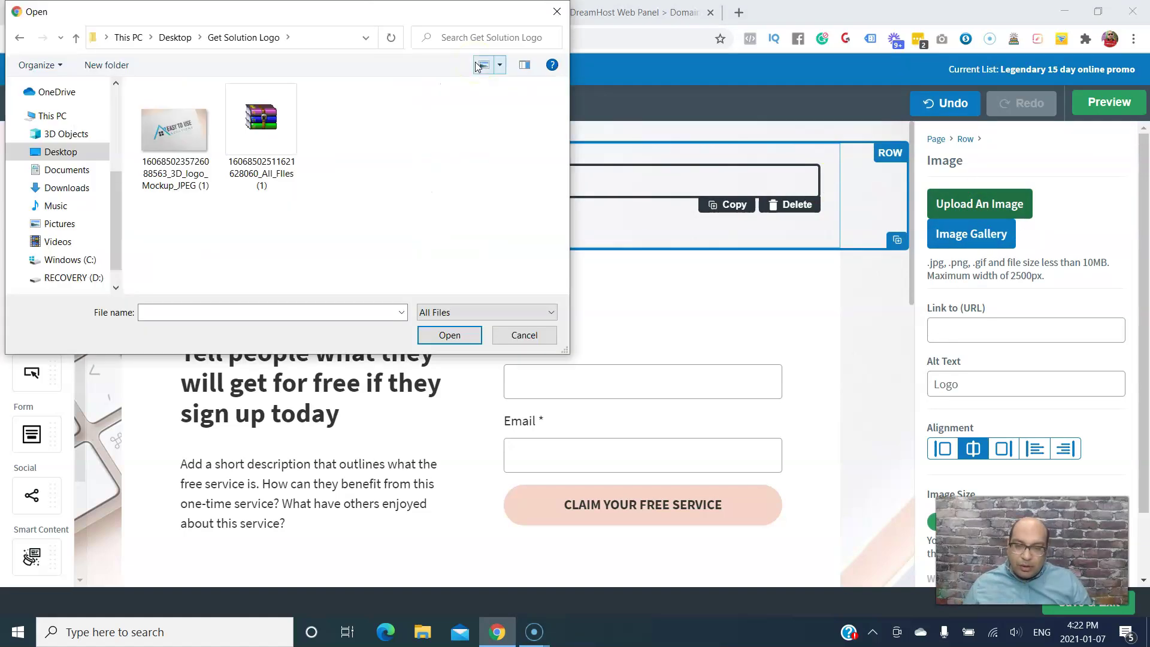
left_click(185, 169)
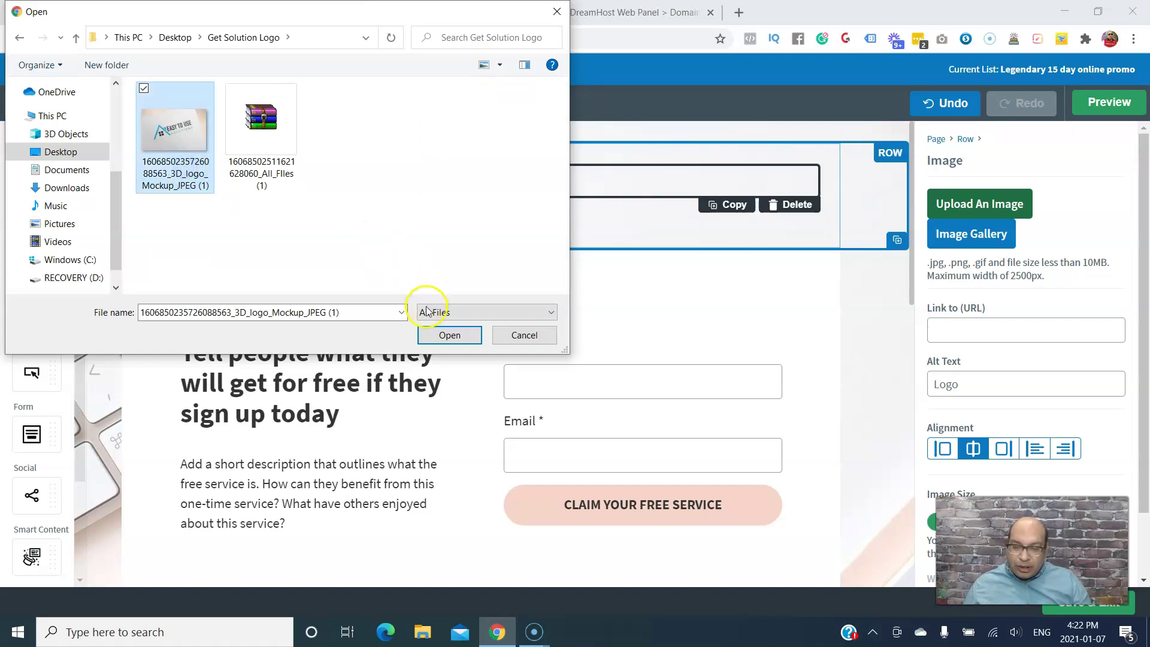
left_click(448, 335)
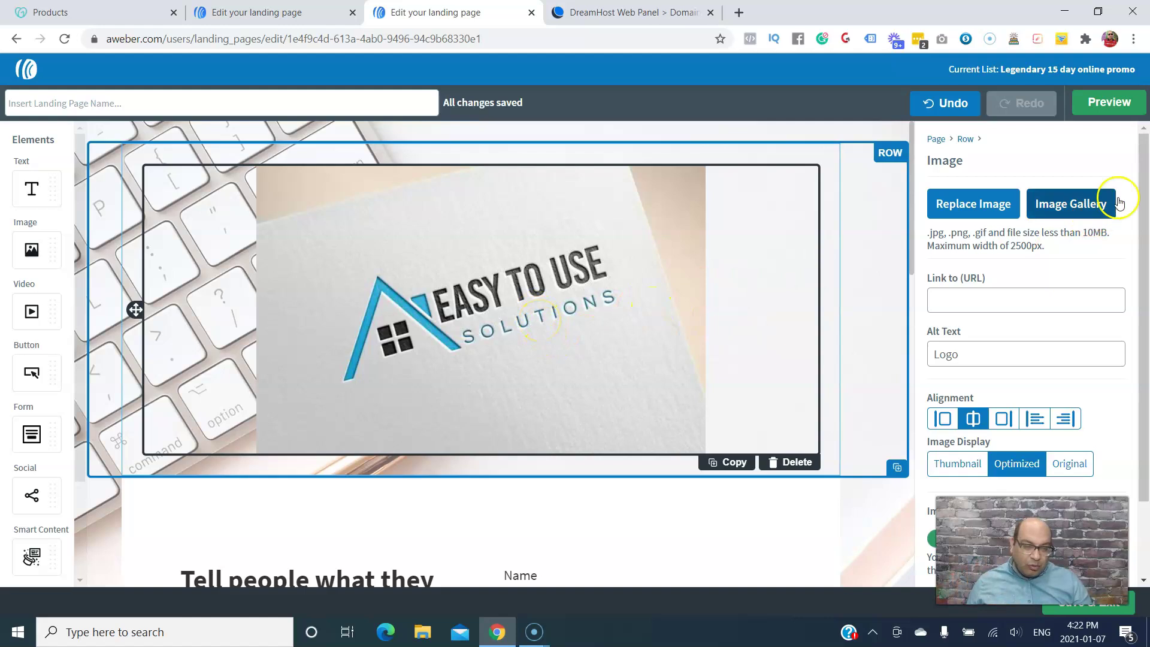
- Turn off Auto Width for the logo image and shrink it to roughly a third of its width, keeping it centred
left_click_drag(1145, 189, 1146, 291)
left_click(931, 448)
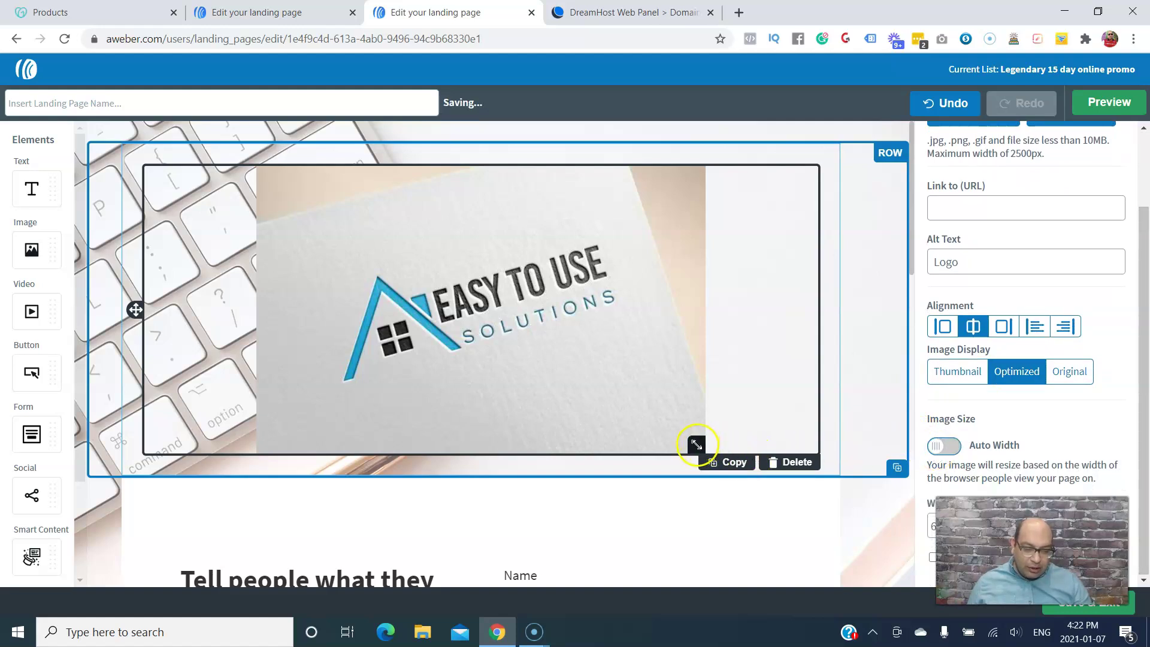
left_click_drag(696, 444, 616, 250)
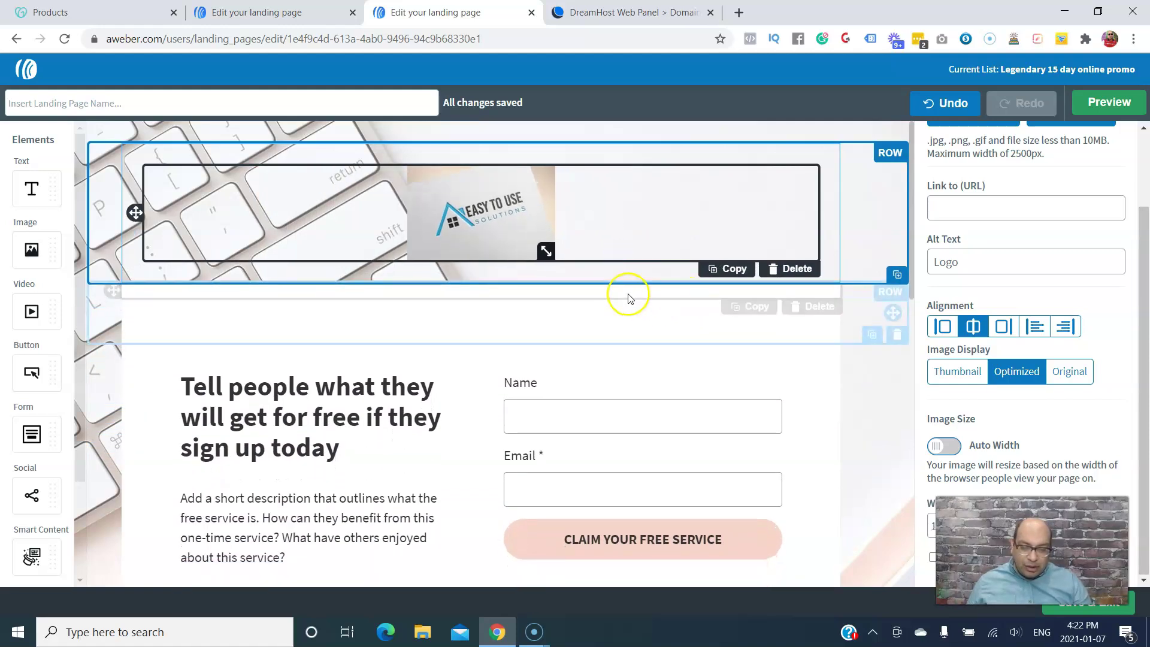
left_click(592, 238)
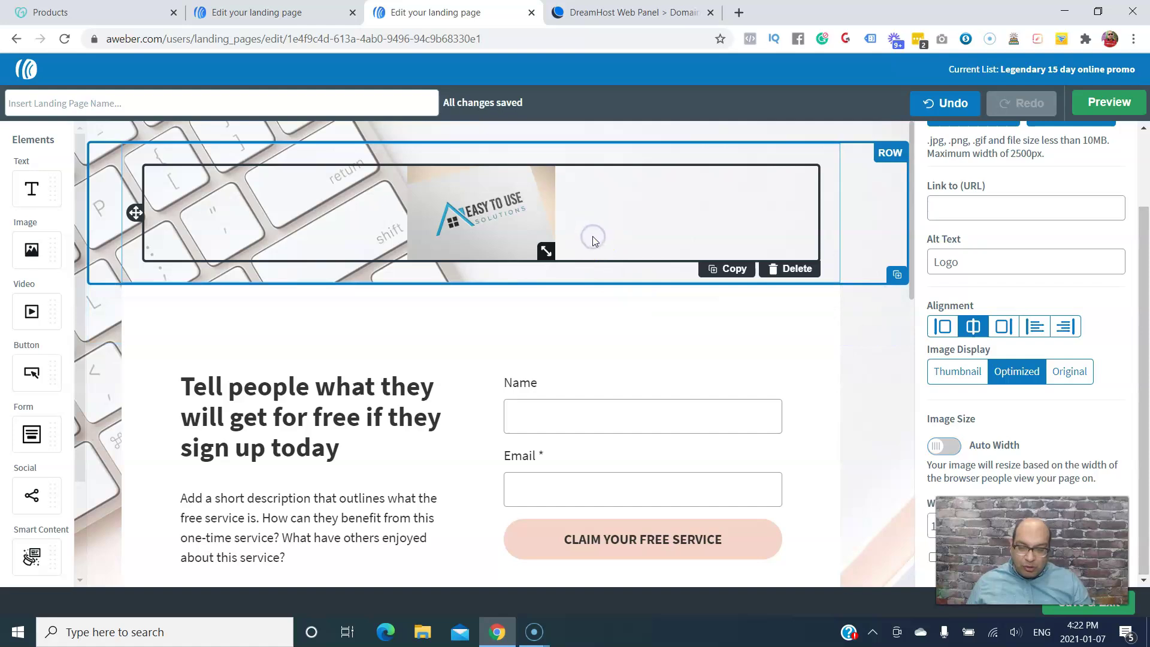
- Change the text beside the form to a centred heading "The Affiliate Marketing Blueprint" and the description "Step by Step how to become successful in affiliate marketing"
left_click(358, 446)
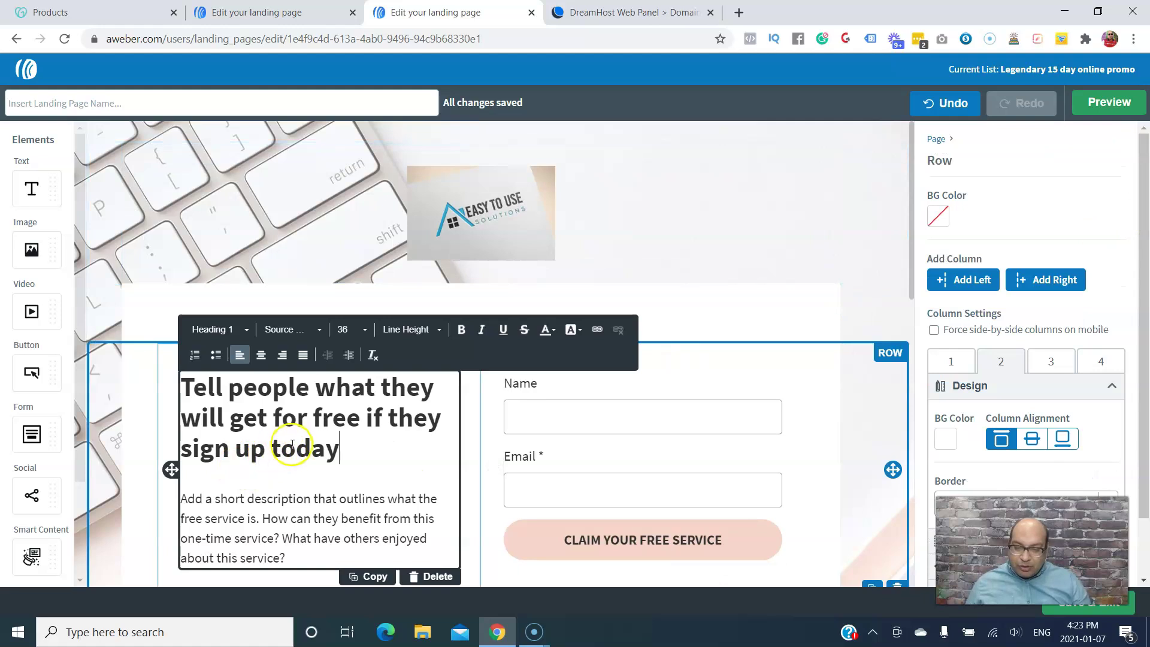
left_click_drag(342, 452, 200, 387)
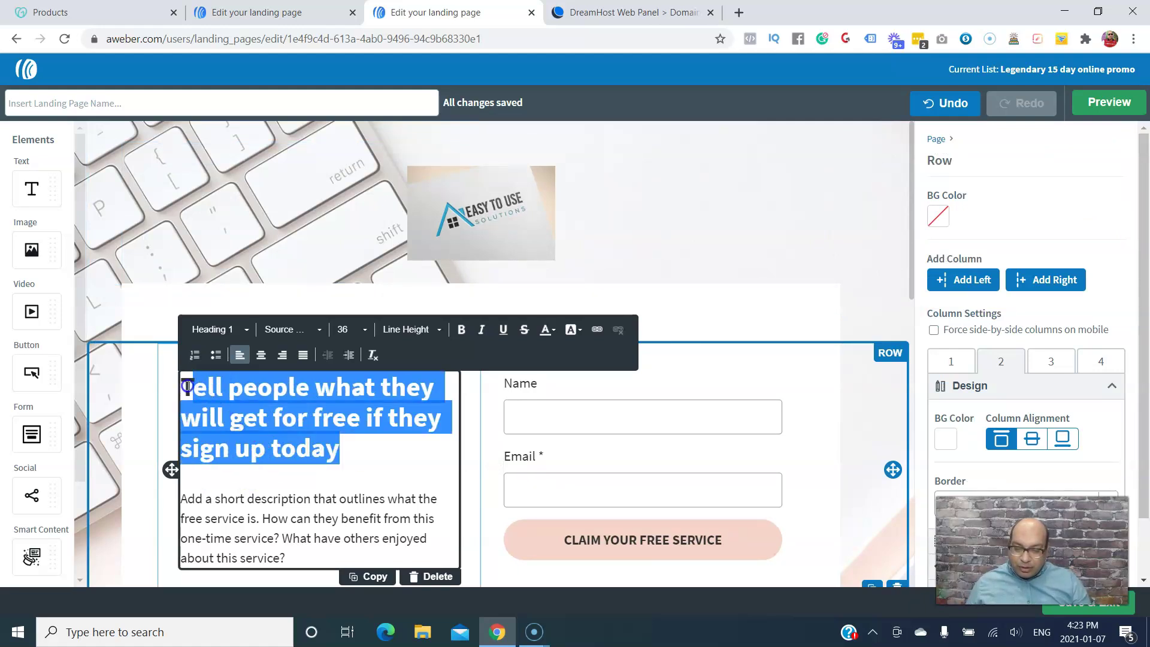
type("Th")
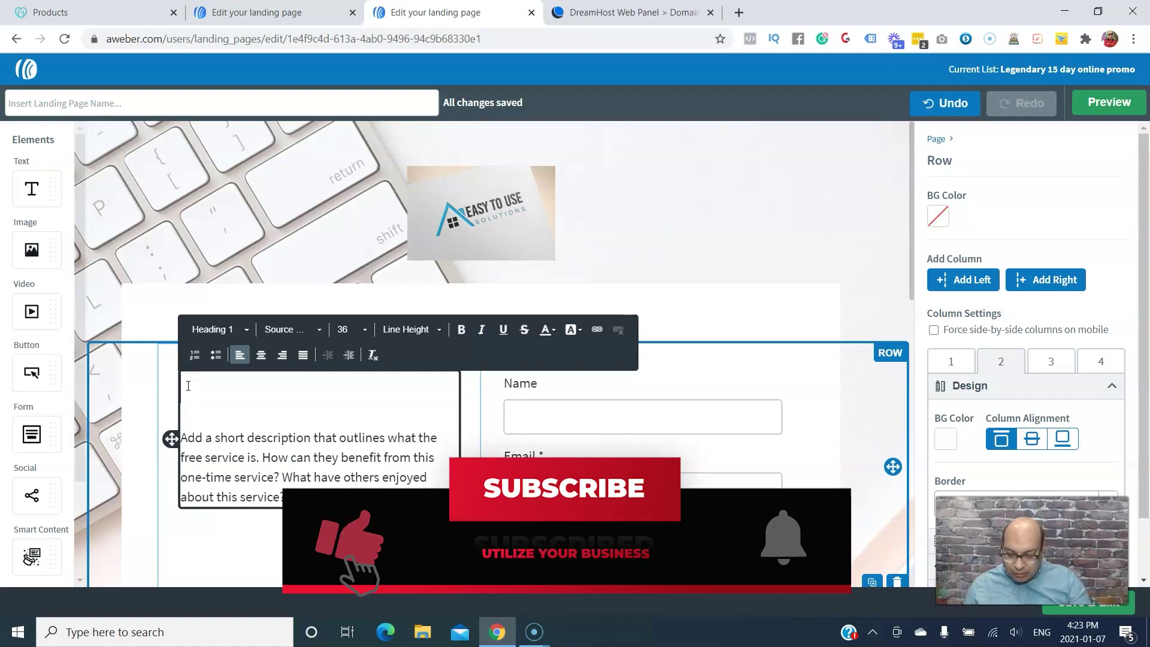
type("e Affil")
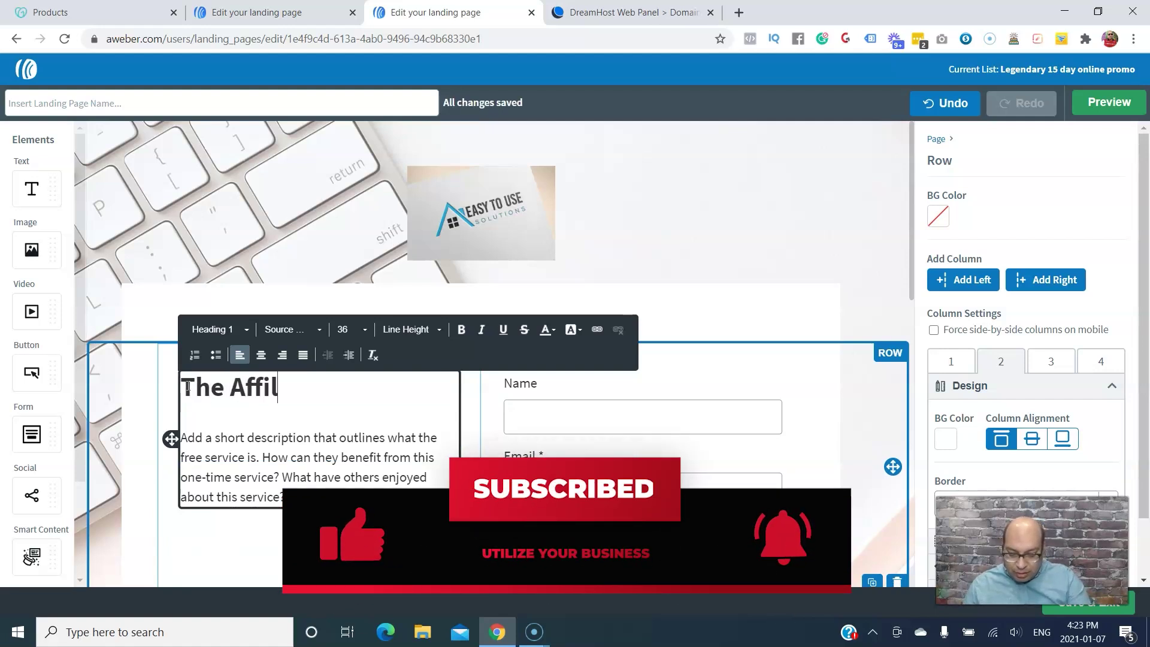
type("iate Mar")
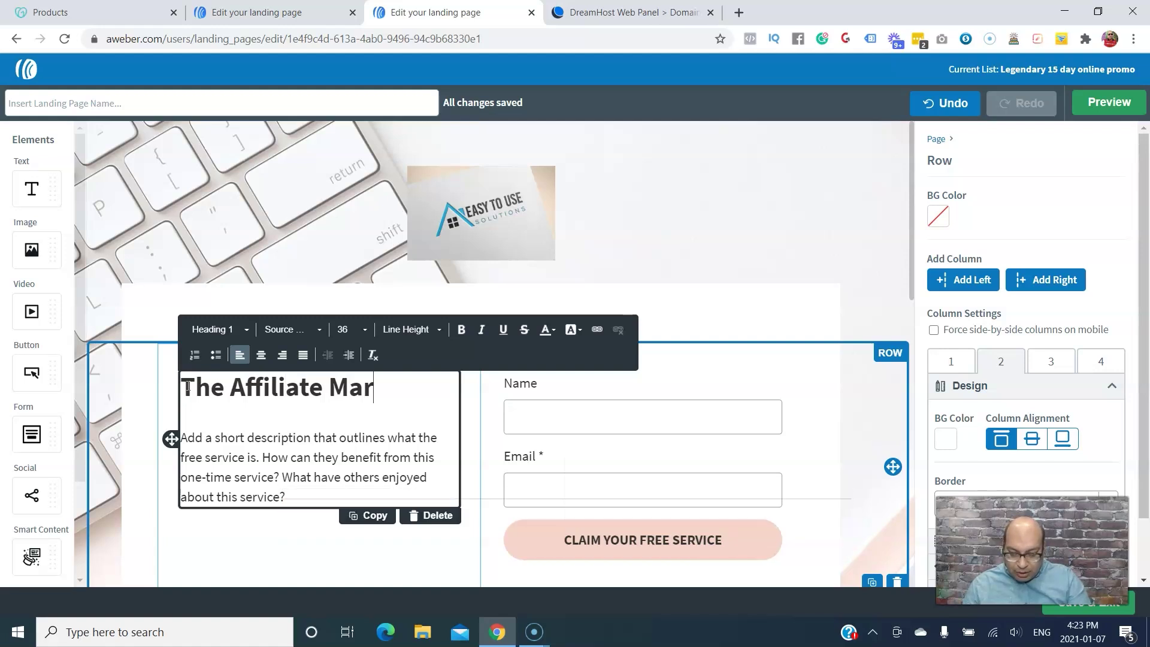
type("keting Blueprint")
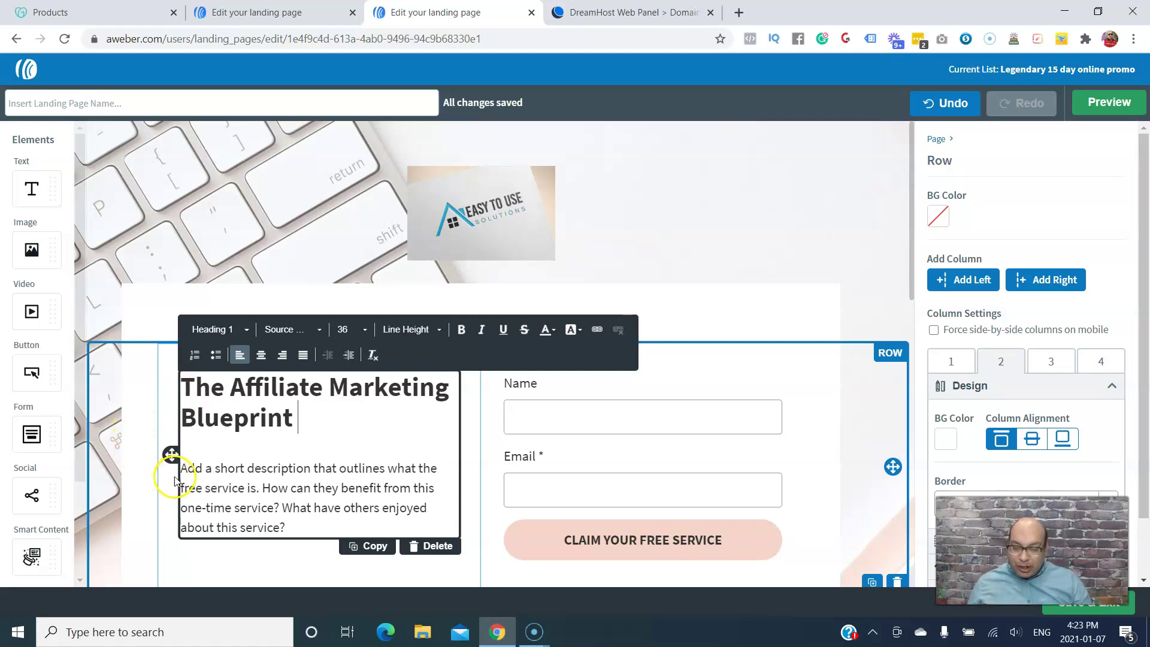
left_click_drag(181, 469, 263, 519)
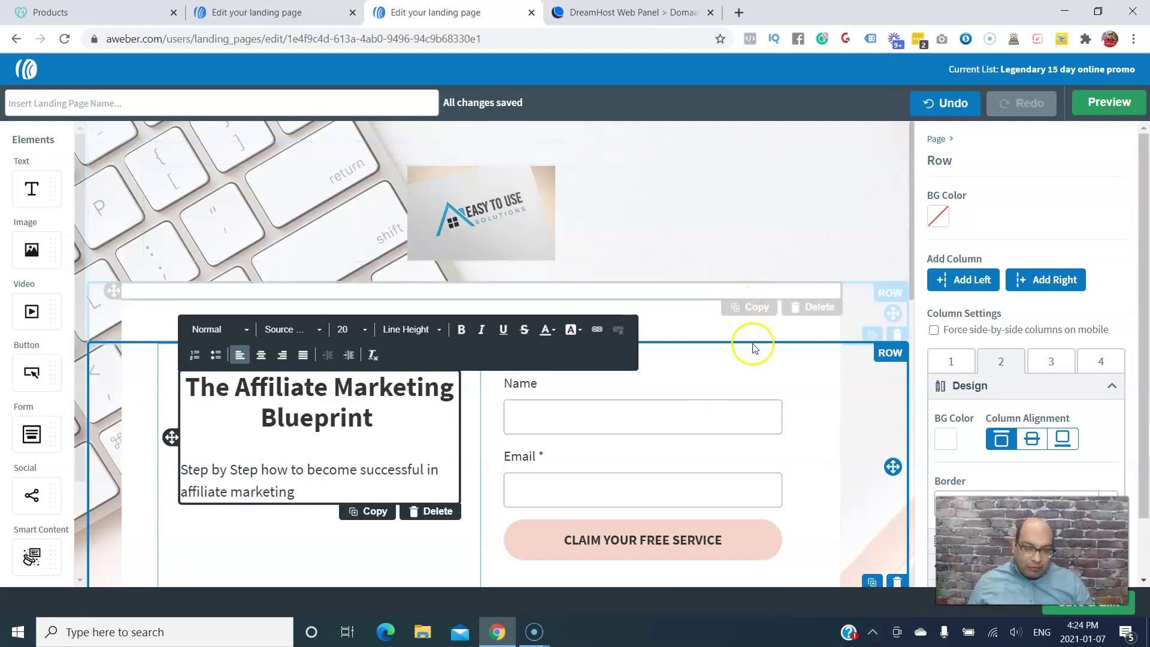
left_click(751, 372)
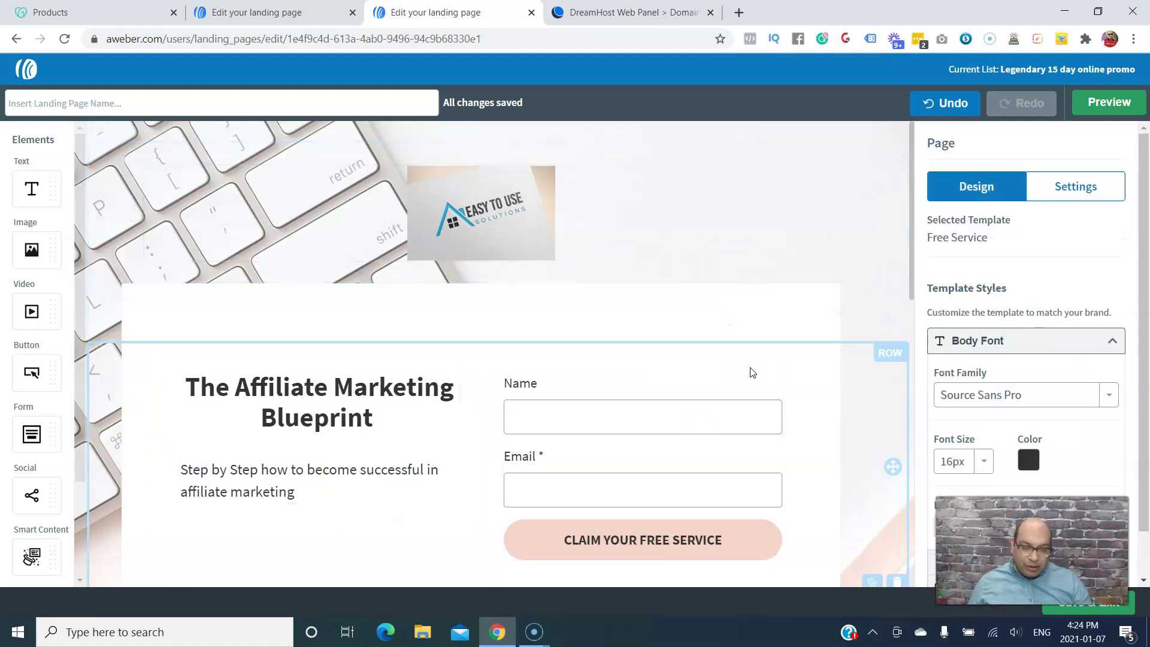
- Show the privacy policy line on the sign-up form
left_click(695, 408)
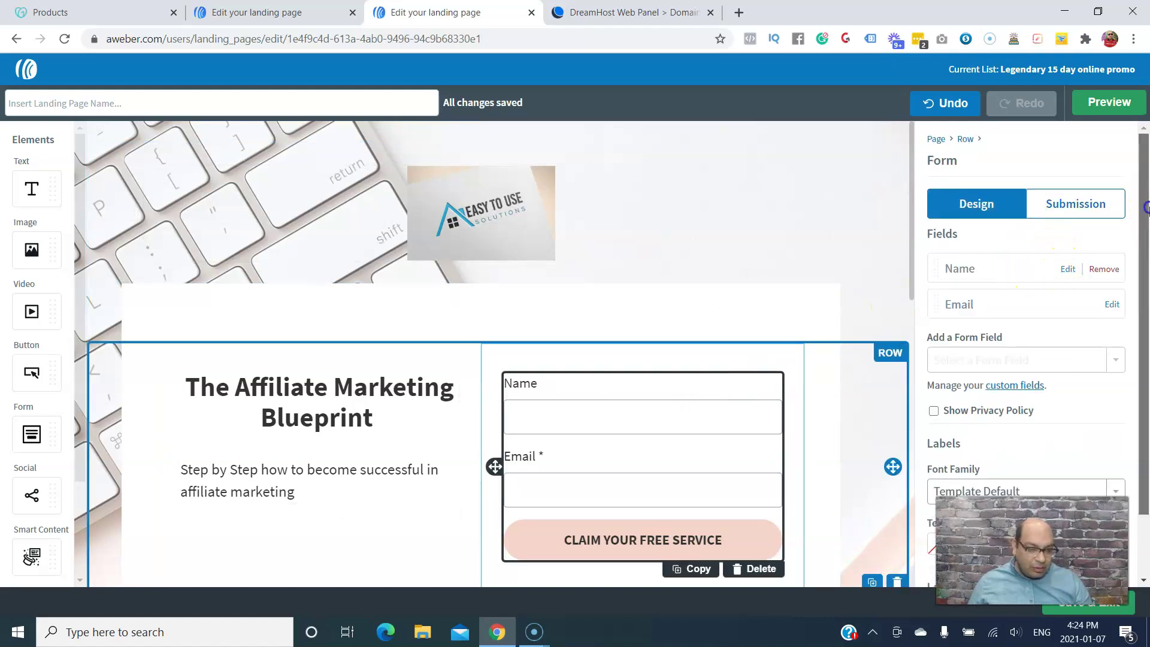
scroll(1146, 252, "down", 1)
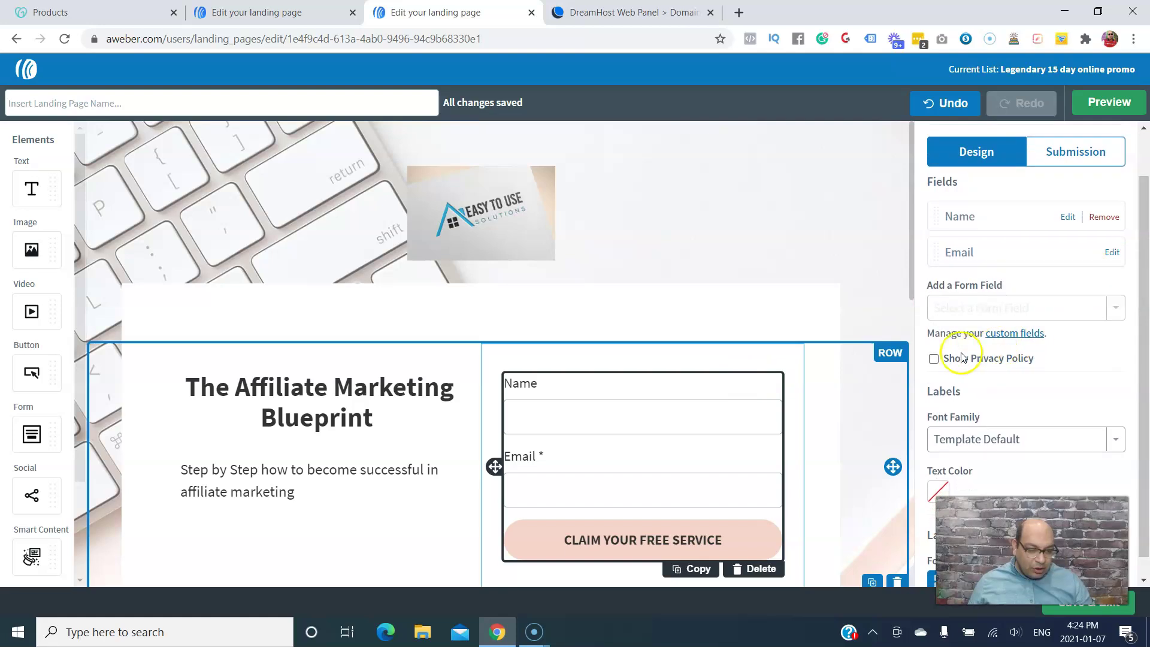
left_click(933, 360)
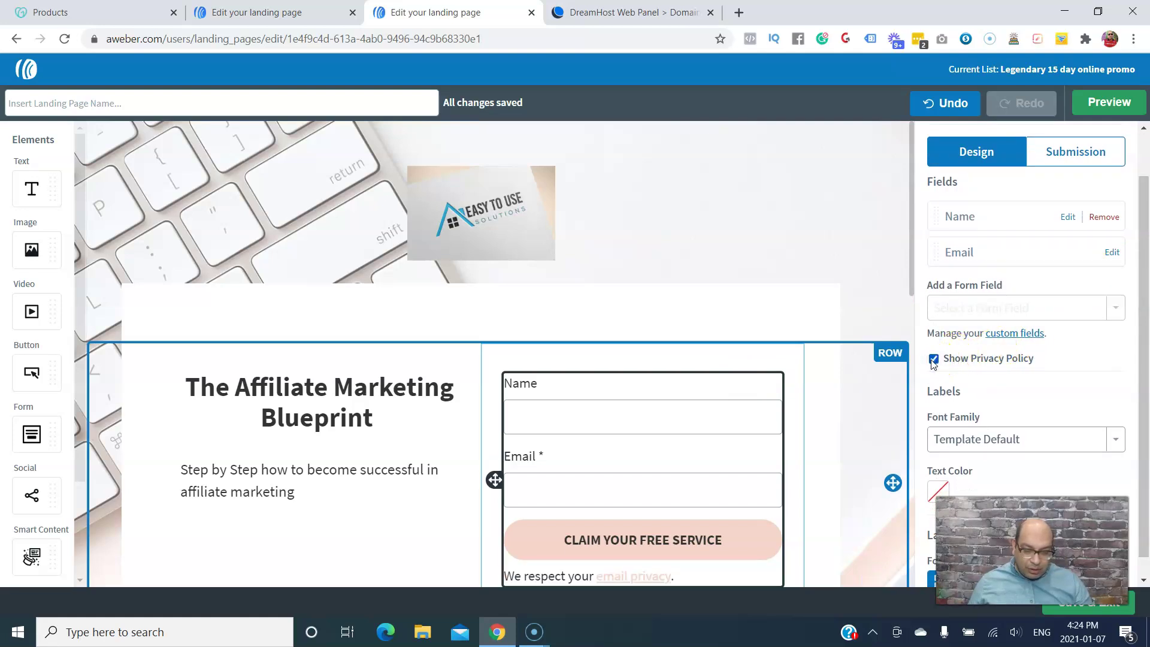
- Make the sign-up form's Name field required and check the Email field's settings, keeping its label as Email
left_click(1068, 218)
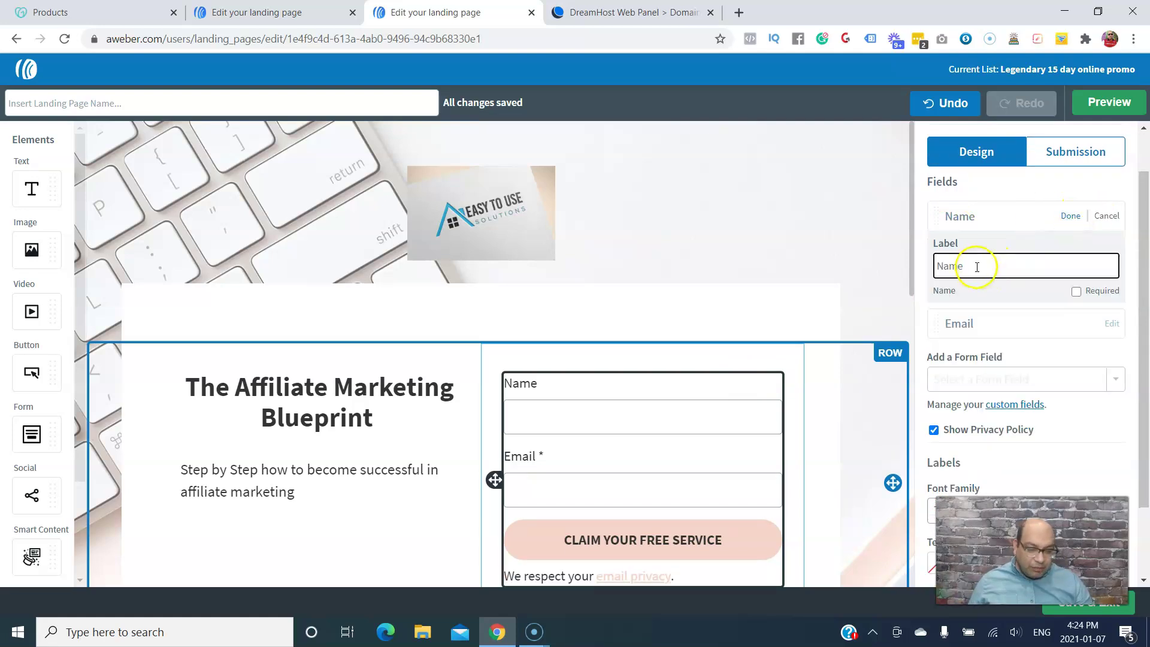
left_click(1076, 292)
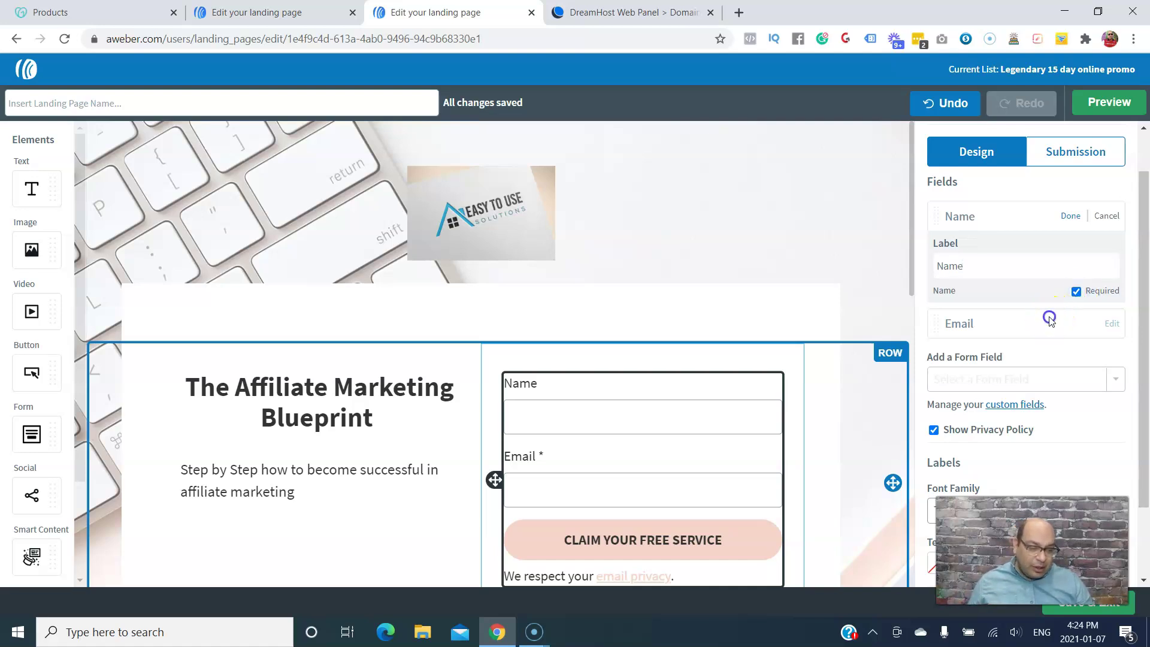
left_click(1070, 217)
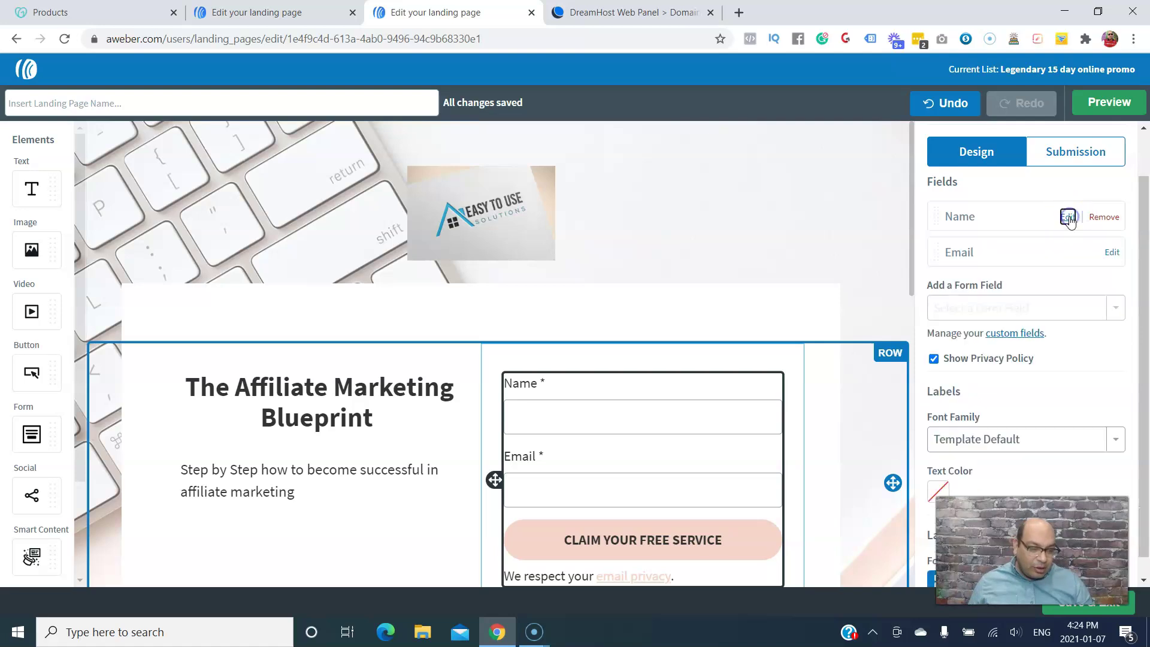
left_click(1109, 255)
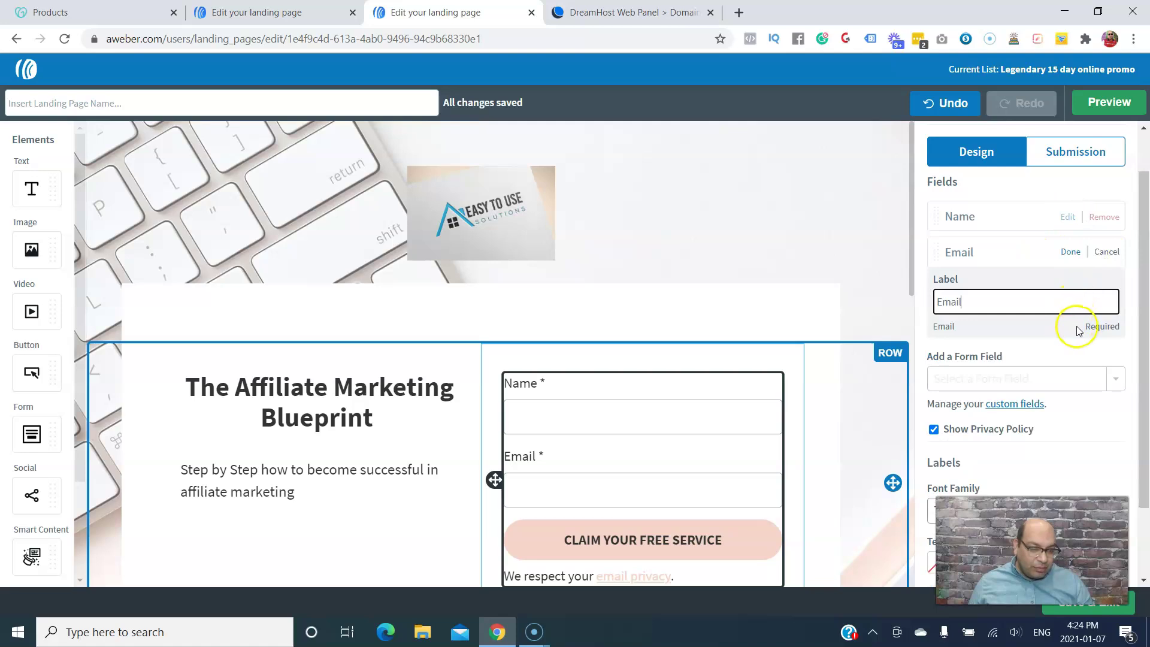
left_click(1073, 251)
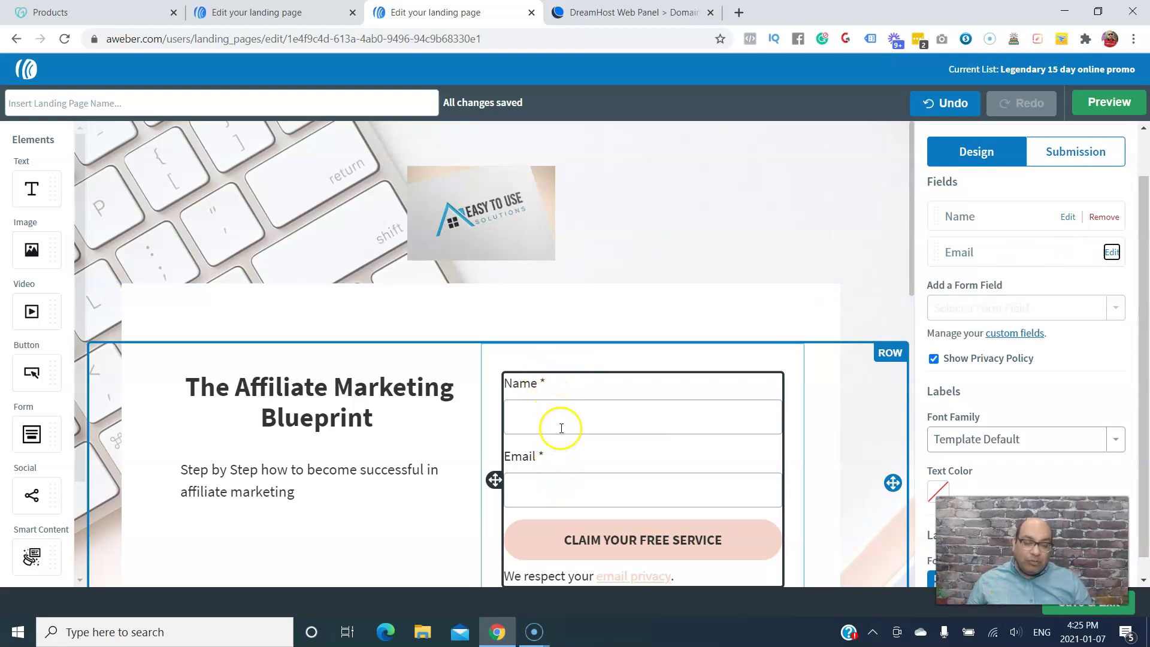
key("ctrl+a")
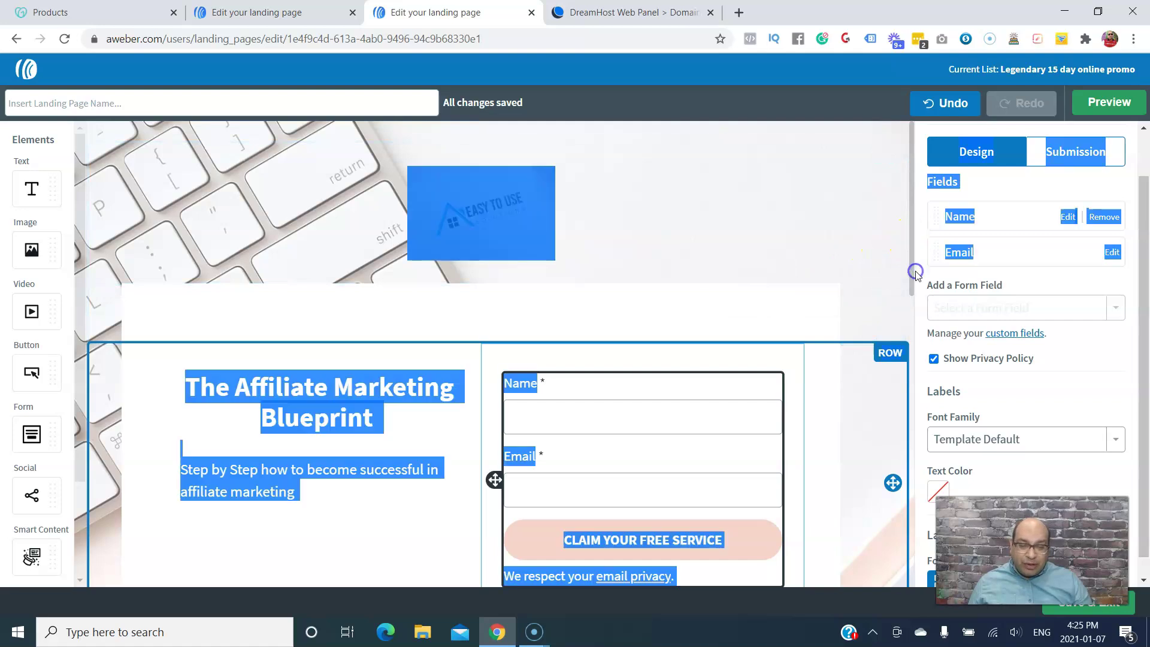
left_click(908, 267)
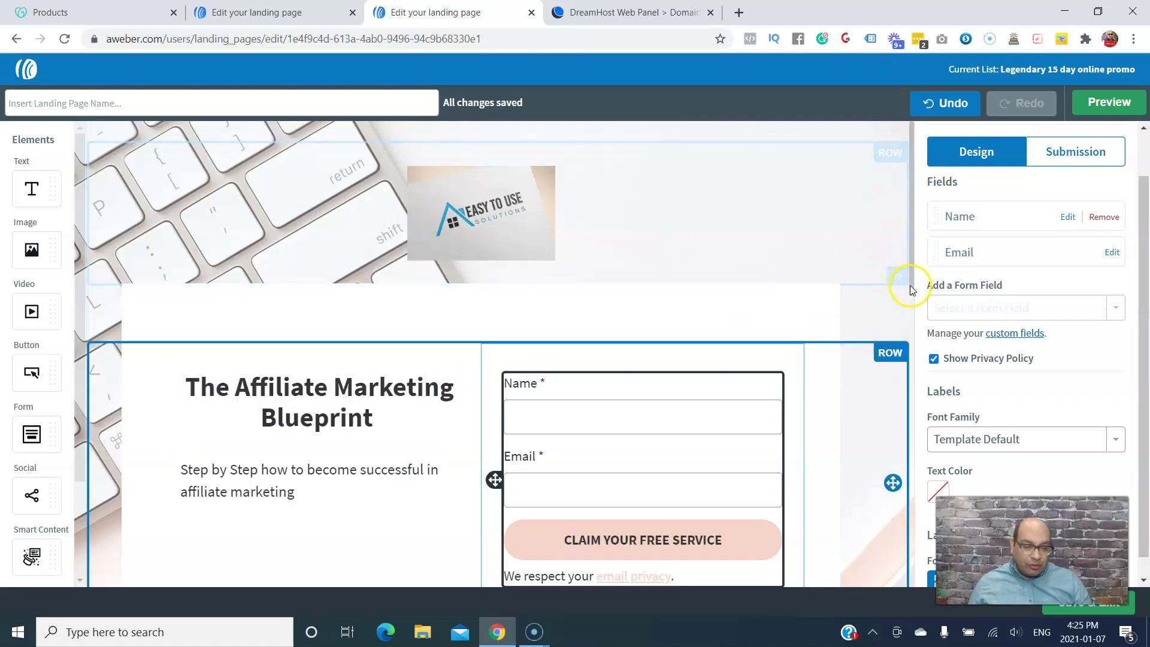
left_click(901, 372)
- Replace the caption under the first "What's included?" image with "List of recurring Affiliate Program"
scroll(779, 359, "down", 4)
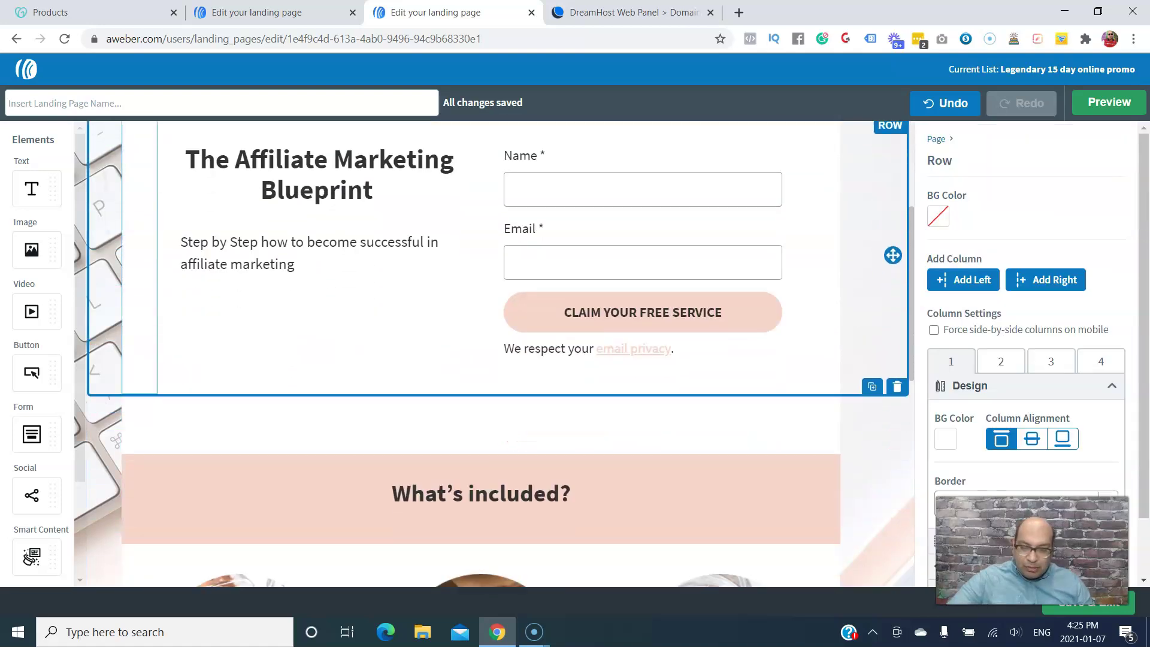
scroll(568, 380, "down", 4)
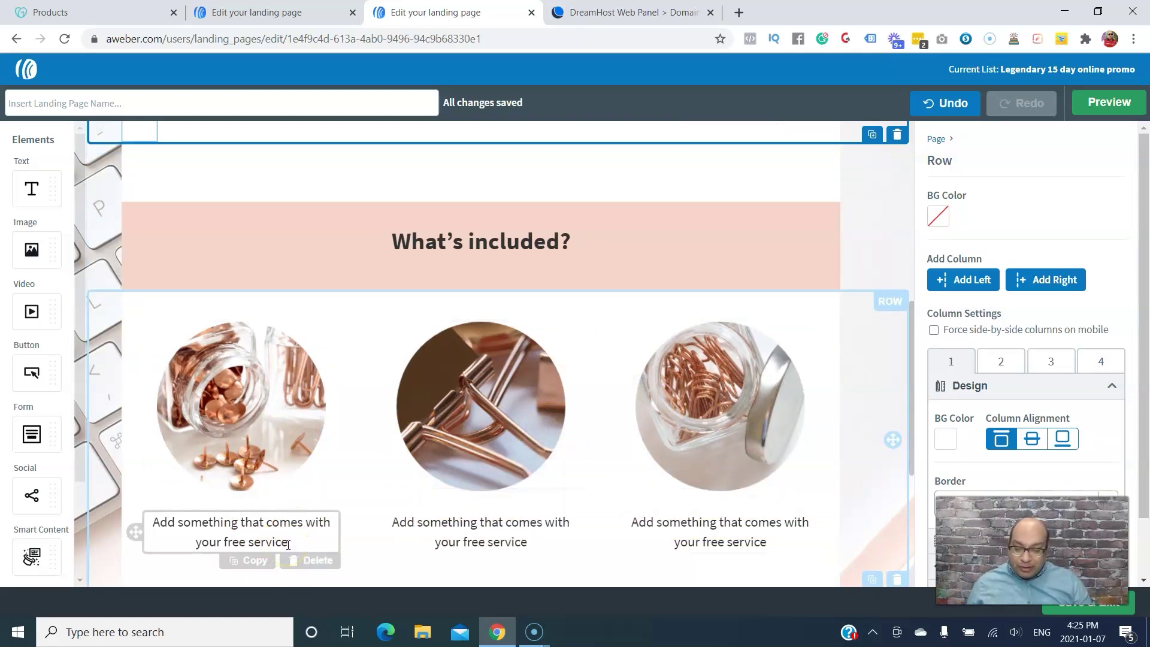
left_click_drag(287, 544, 167, 523)
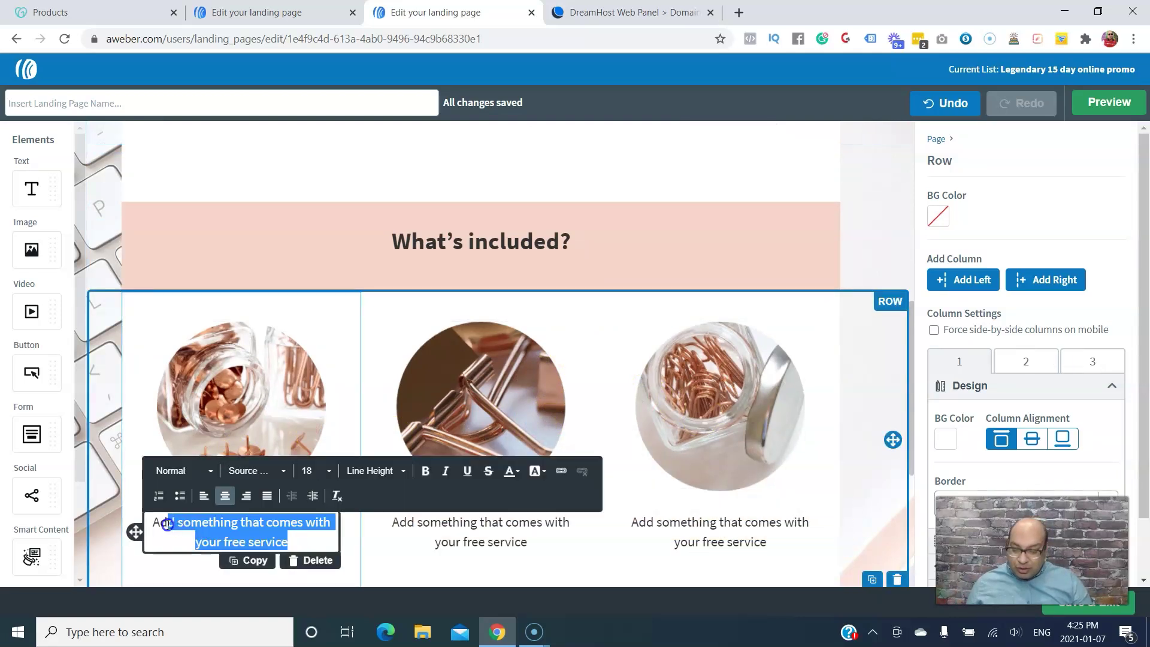
key("BackSpace")
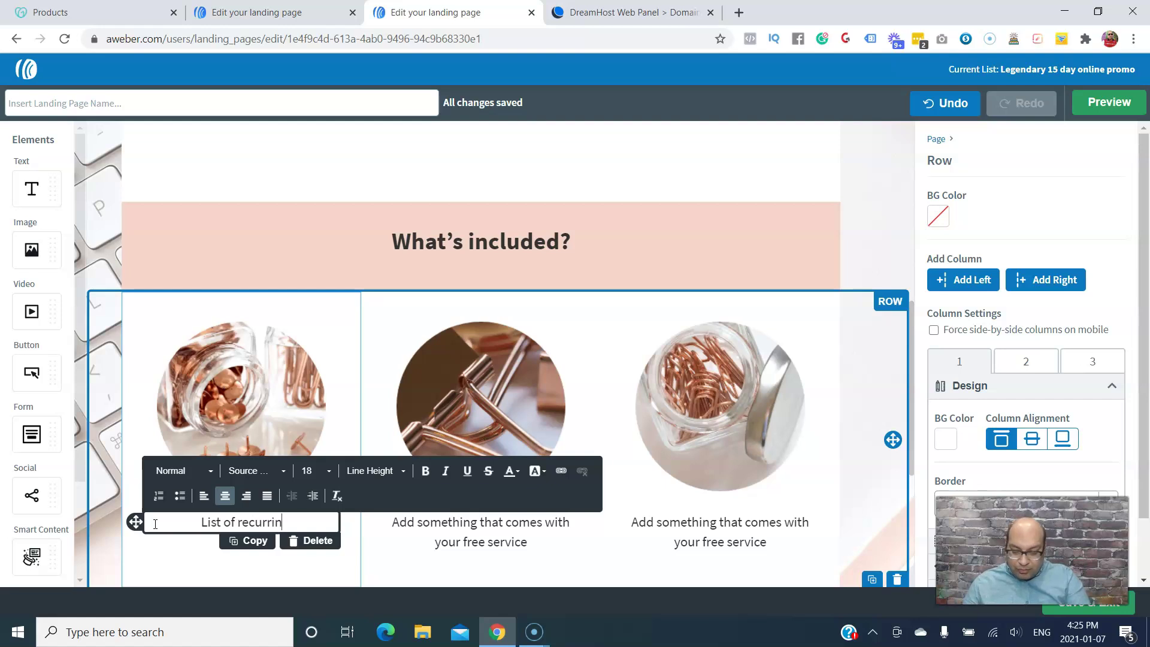
type("List of recurring Affil")
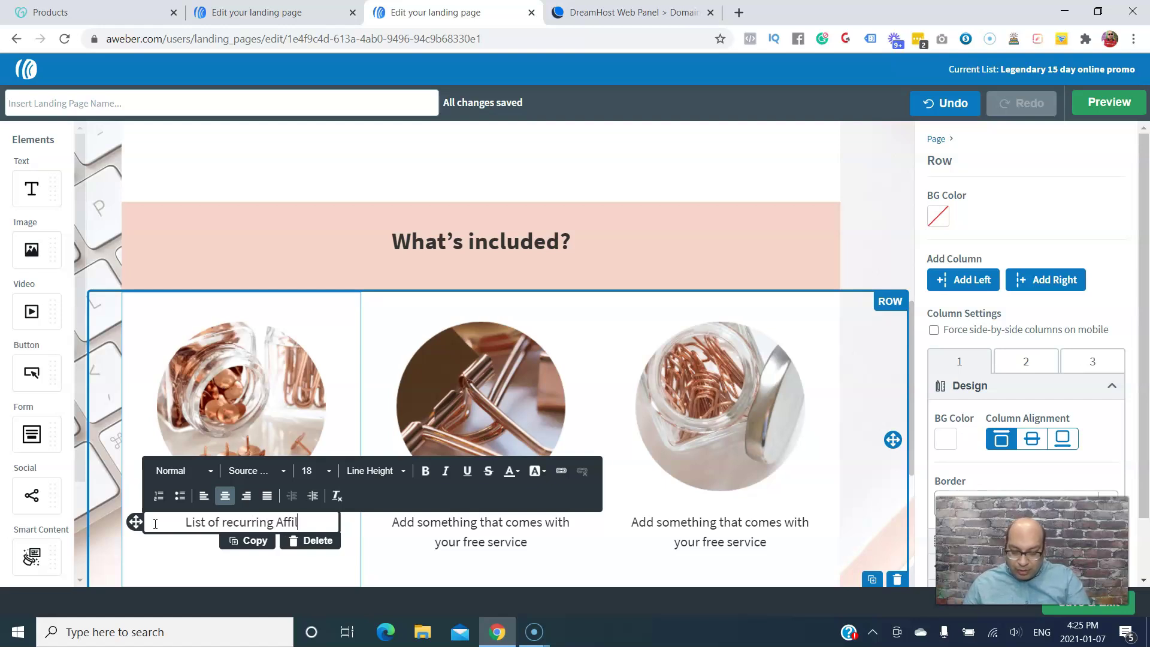
type("iate Program")
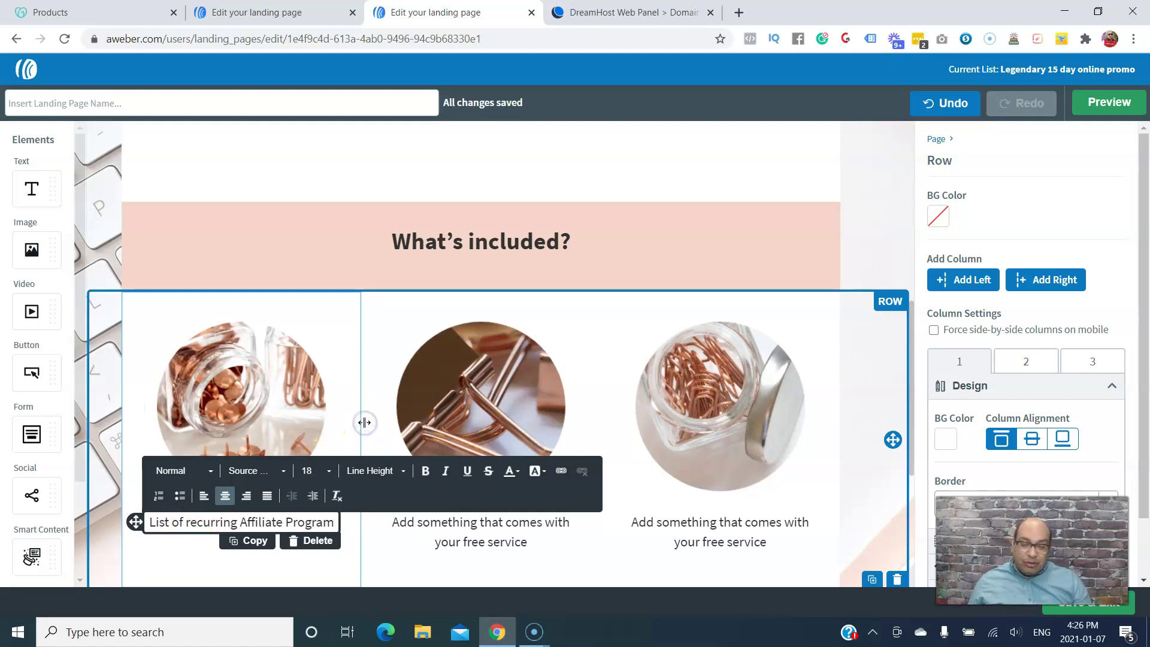
- Replace the first "What's included?" image with the Affiliate Marketing Blueprint book cover and shrink it to roughly 60% of its size
left_click(479, 426)
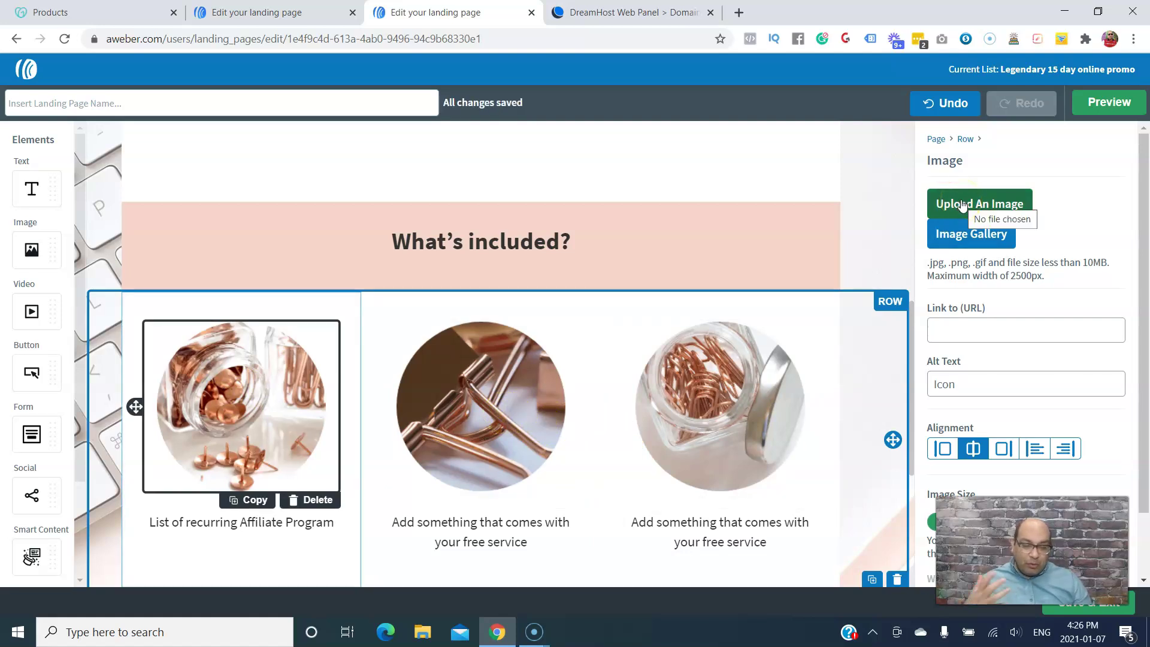
left_click(962, 206)
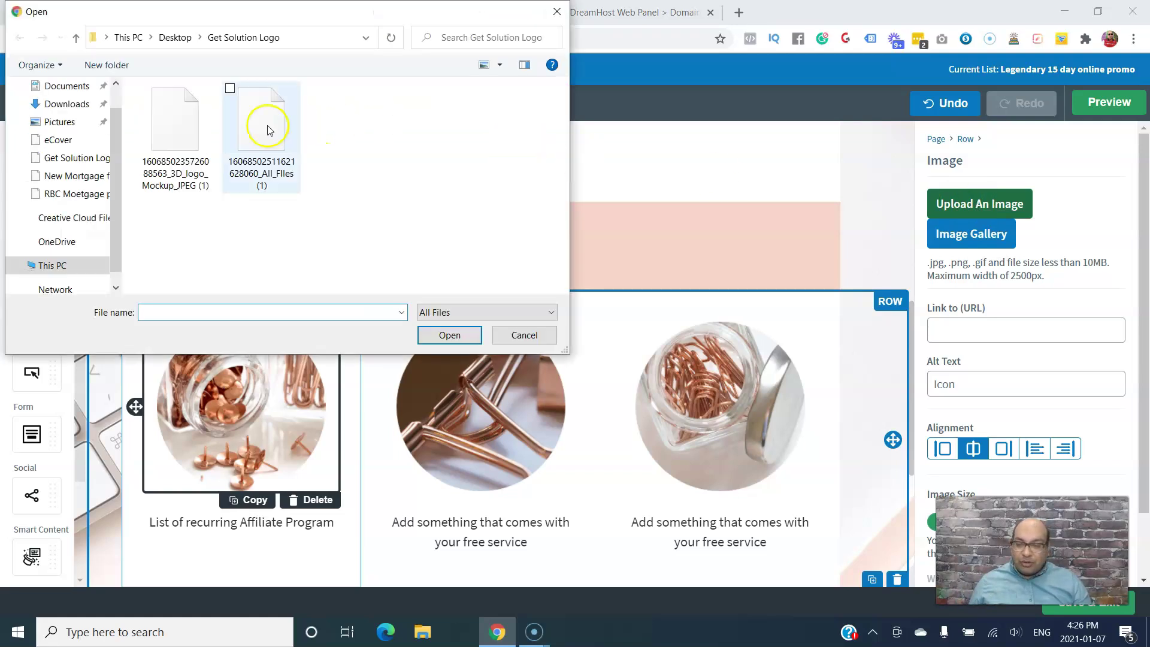
double_click(270, 123)
left_click(194, 135)
left_click(443, 334)
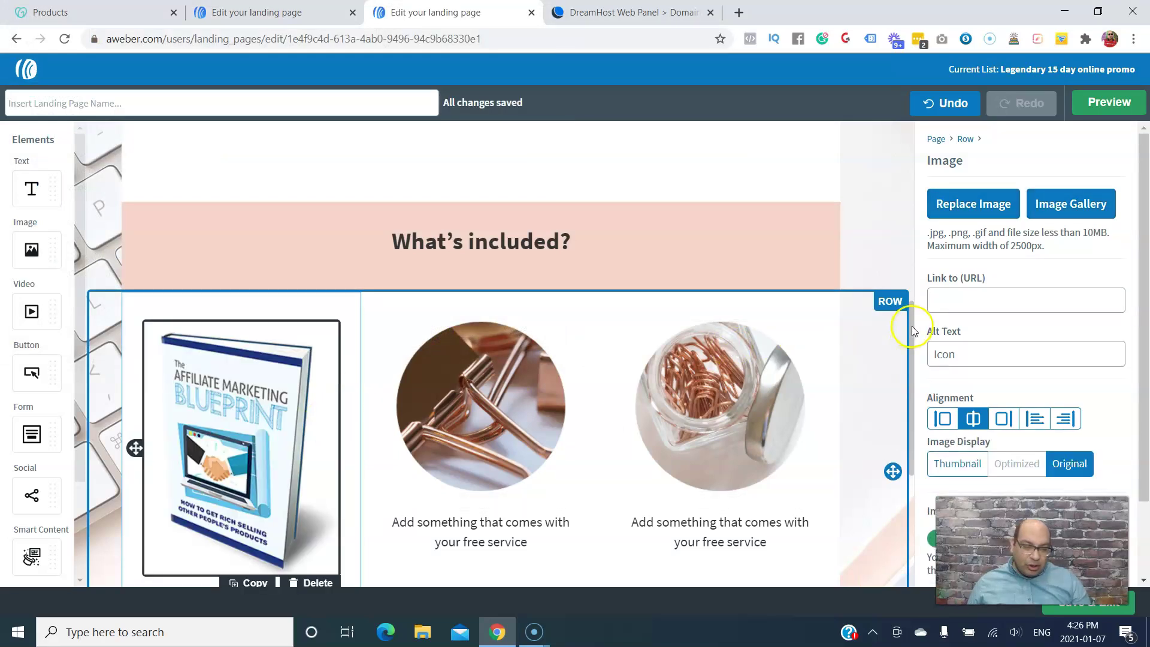
scroll(311, 440, "down", 2)
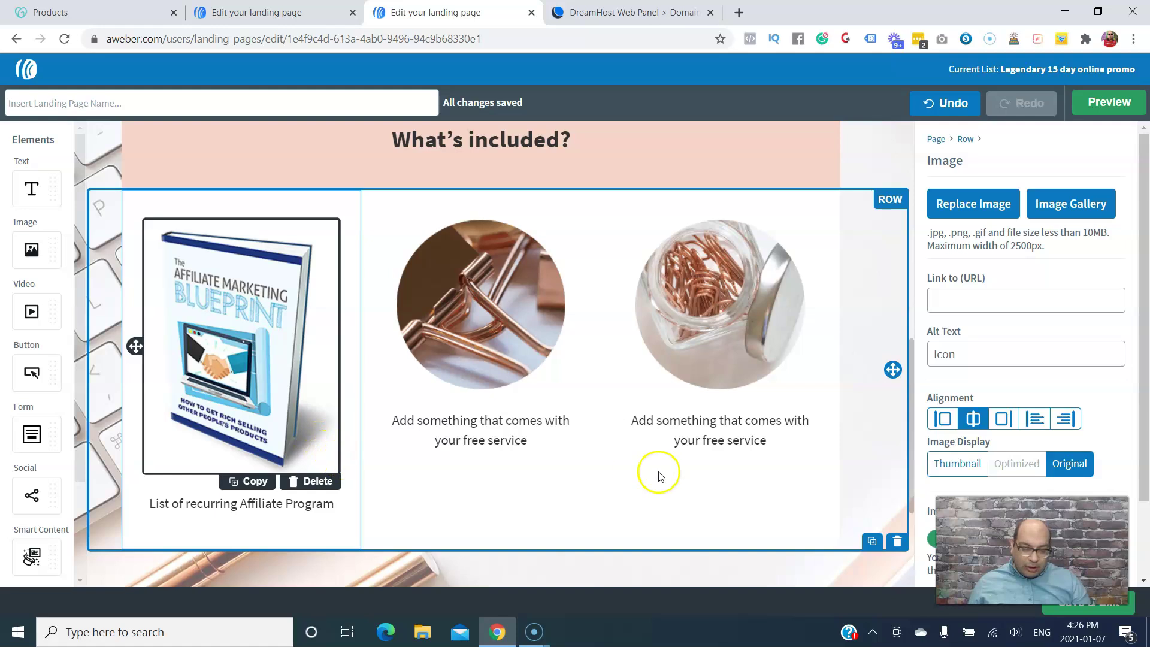
left_click_drag(337, 468, 330, 370)
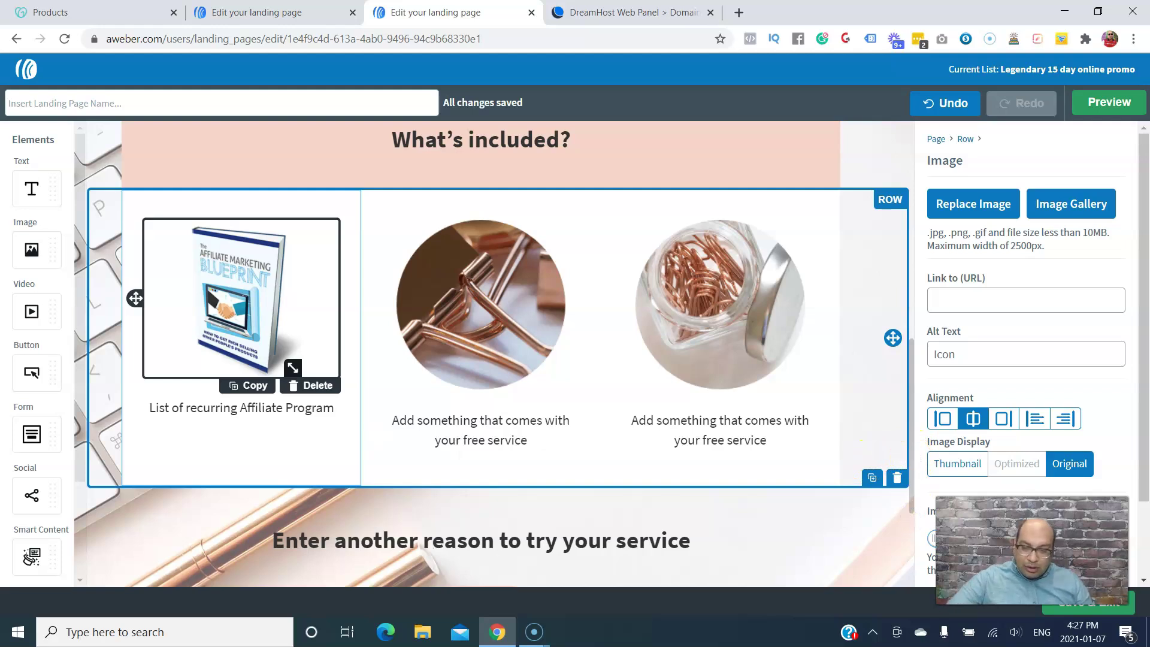
- Replace the bracketed company name placeholder in the footer's copyright line with "Get-Solution-help.com"
scroll(912, 523, "down", 3)
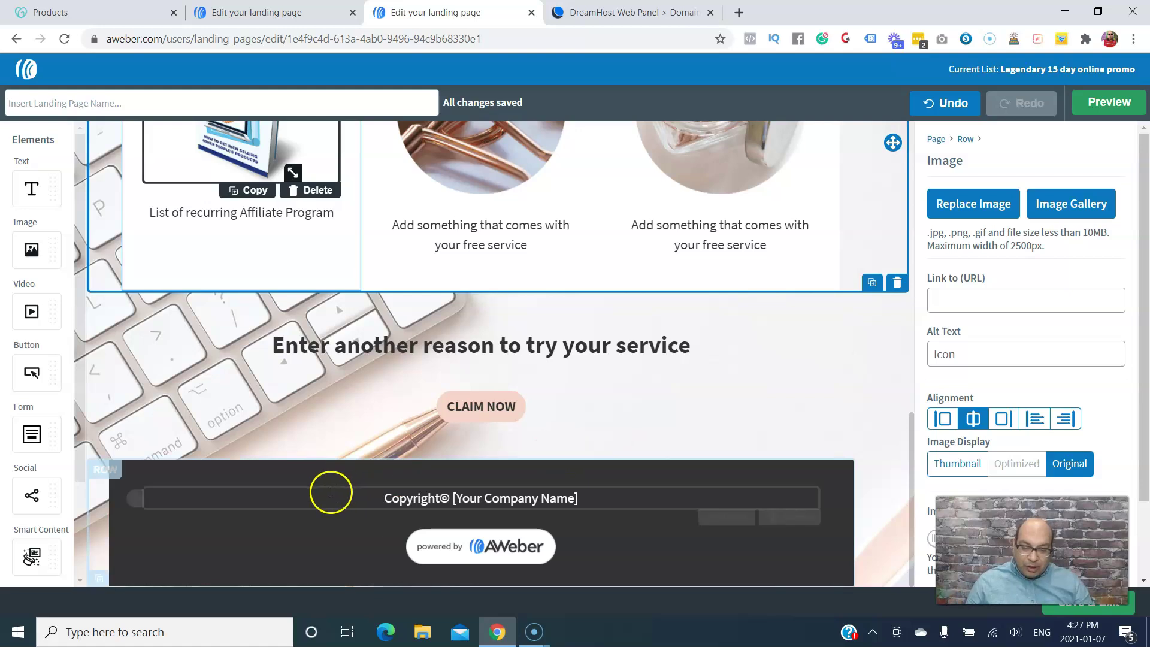
left_click(500, 406)
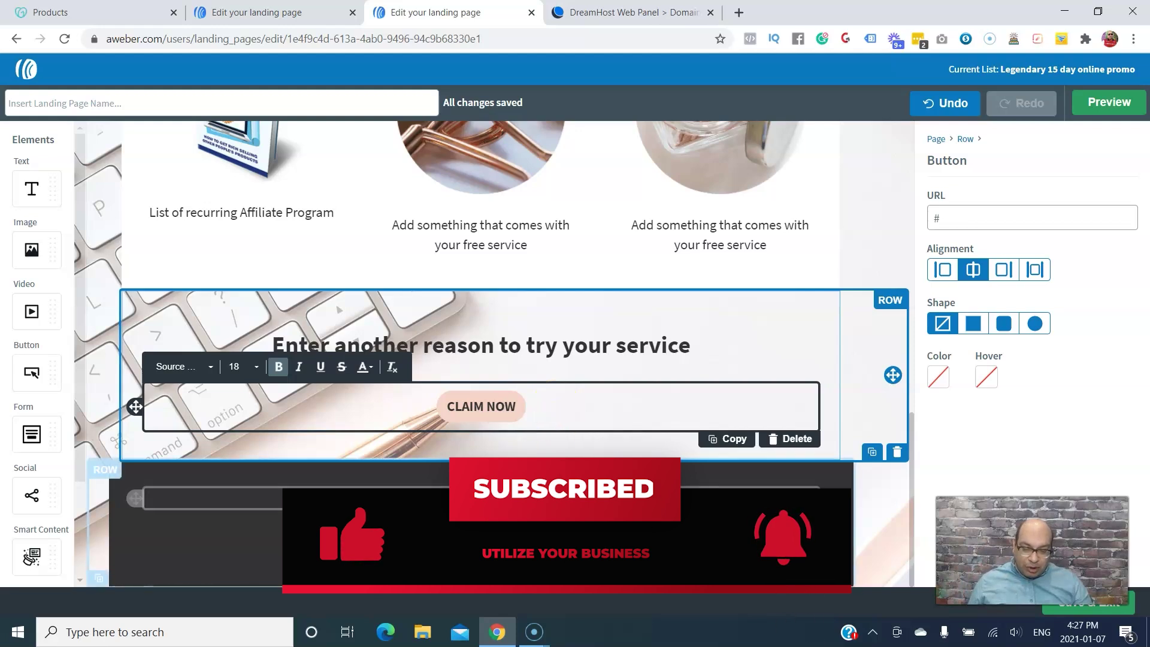
left_click(563, 488)
key("BackSpace")
key("BackSpace")
key("BackSpace")
key("BackSpace")
key("BackSpace")
key("BackSpace")
key("BackSpace")
key("BackSpace")
key("BackSpace")
key("BackSpace")
key("BackSpace")
key("BackSpace")
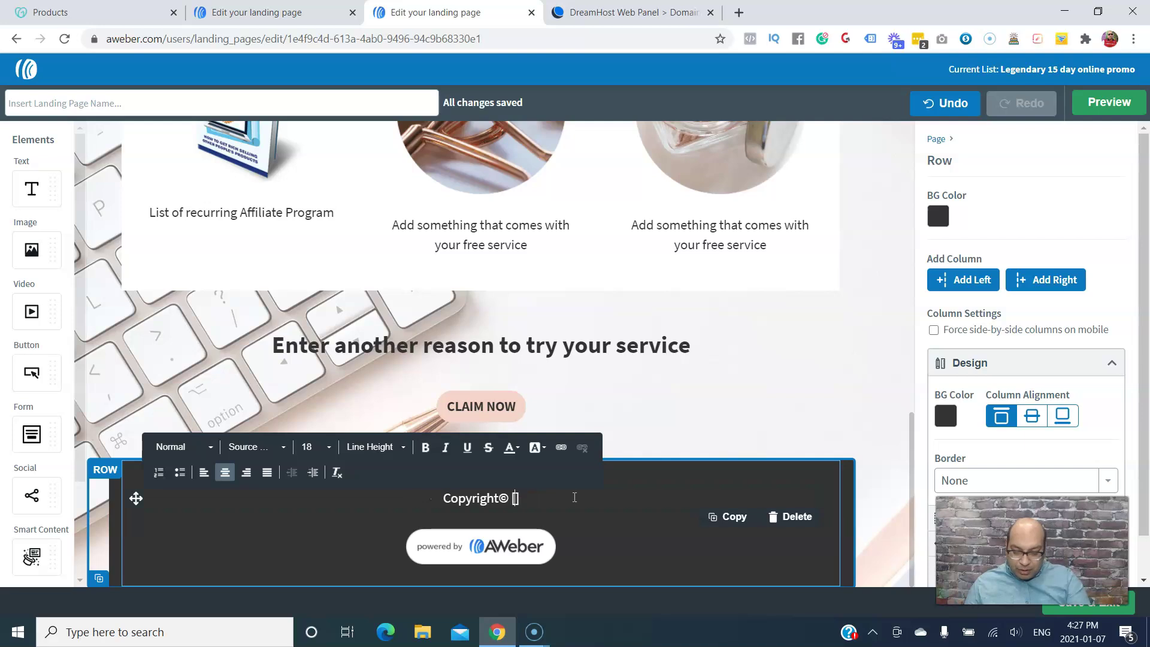
type("Get-Solution-help.com")
left_click(537, 546)
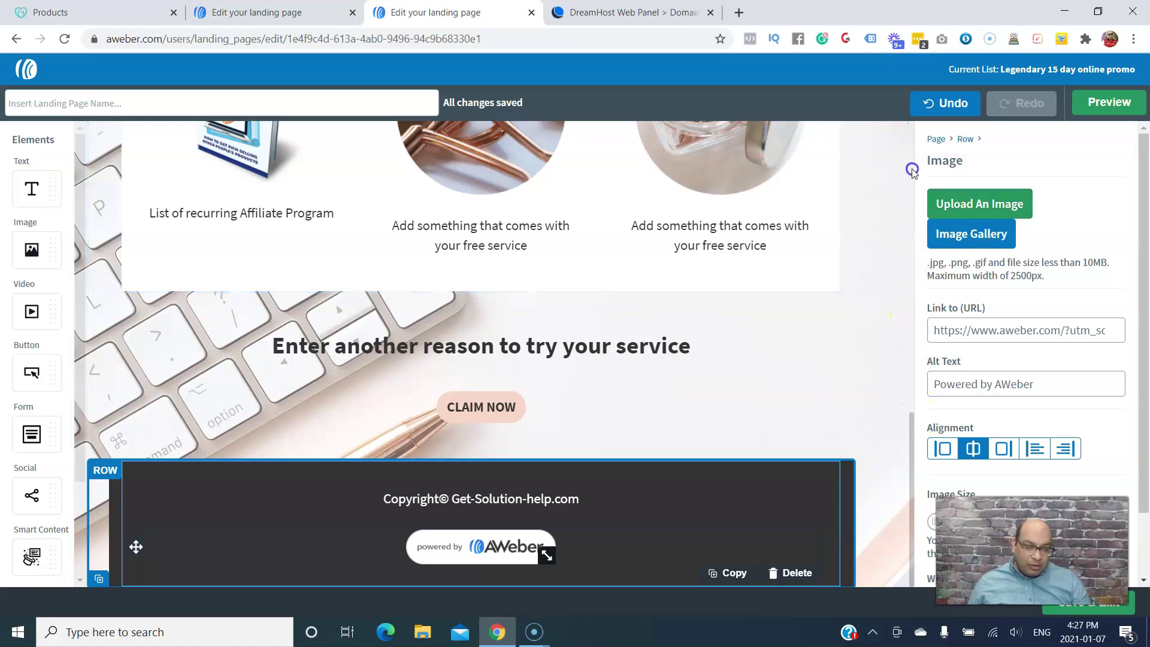
- Add the tag "Free Offer" to the sign-up form's submission settings and preview its Simple thank-you page
scroll(445, 198, "up", 15)
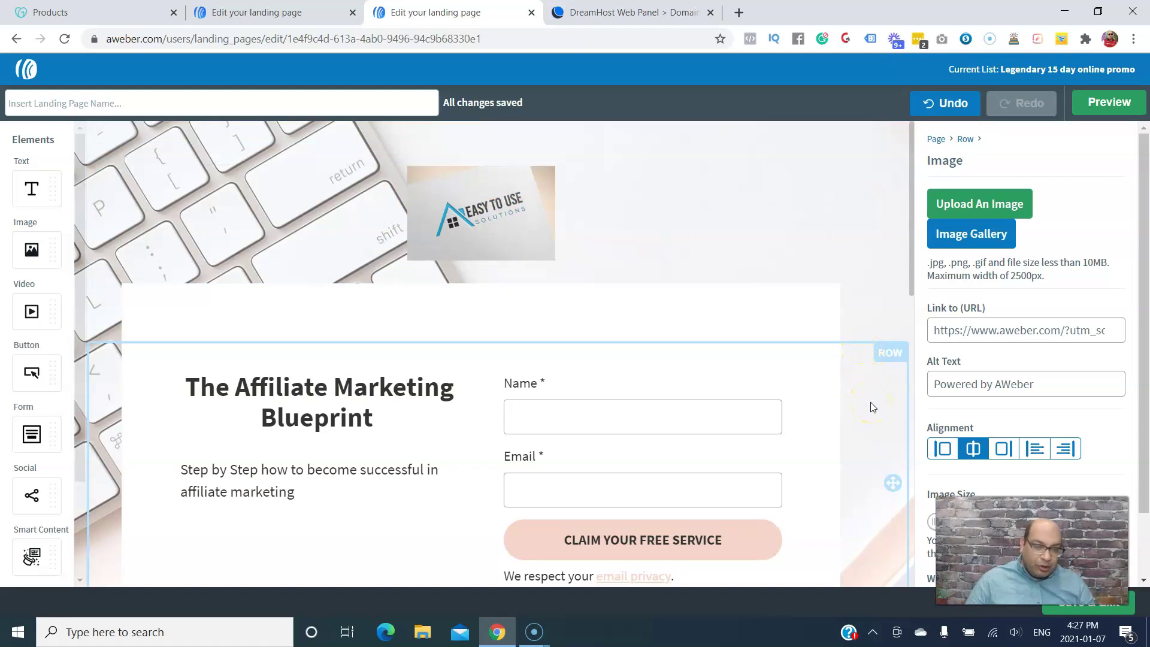
left_click(641, 502)
left_click(629, 541)
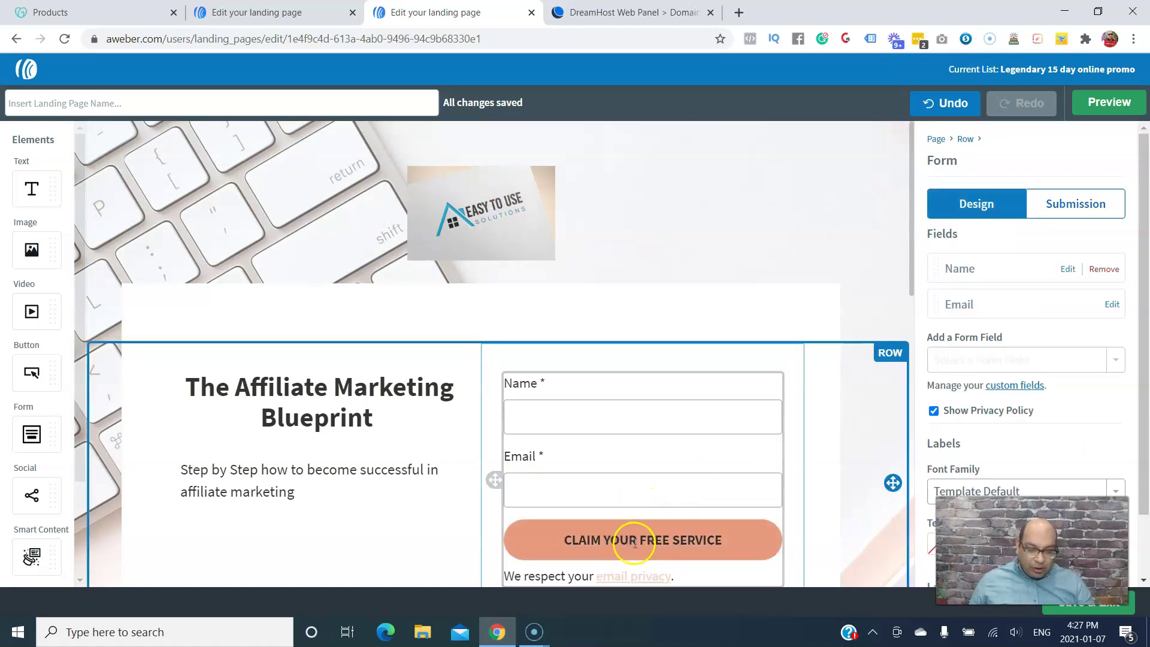
left_click(1077, 204)
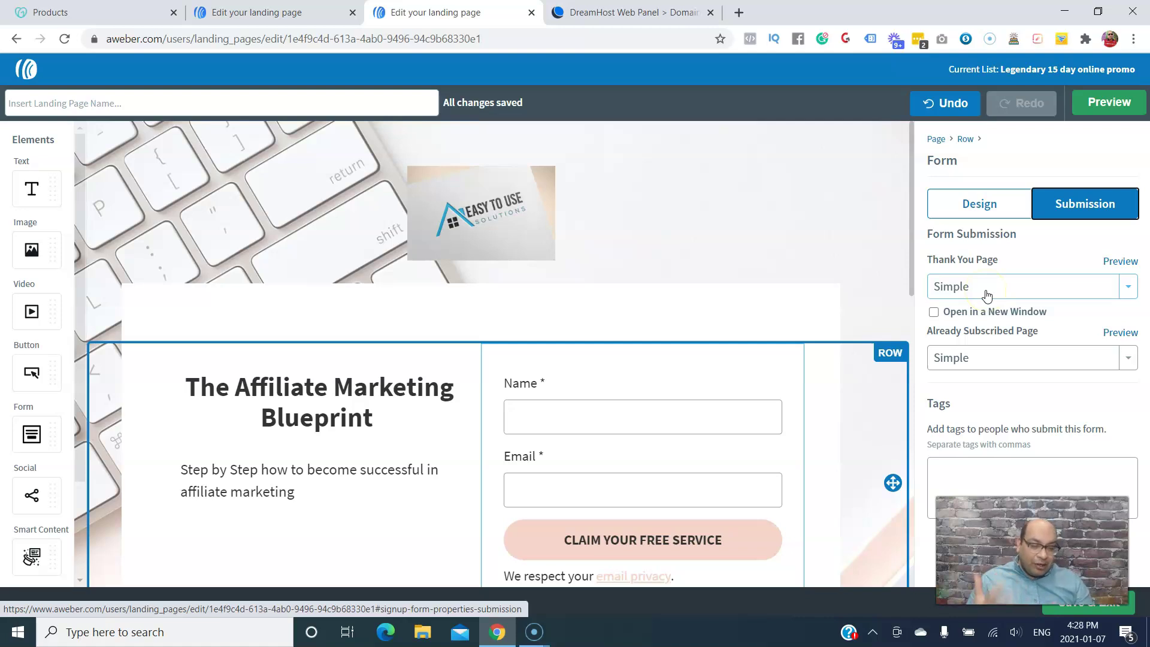
left_click(945, 467)
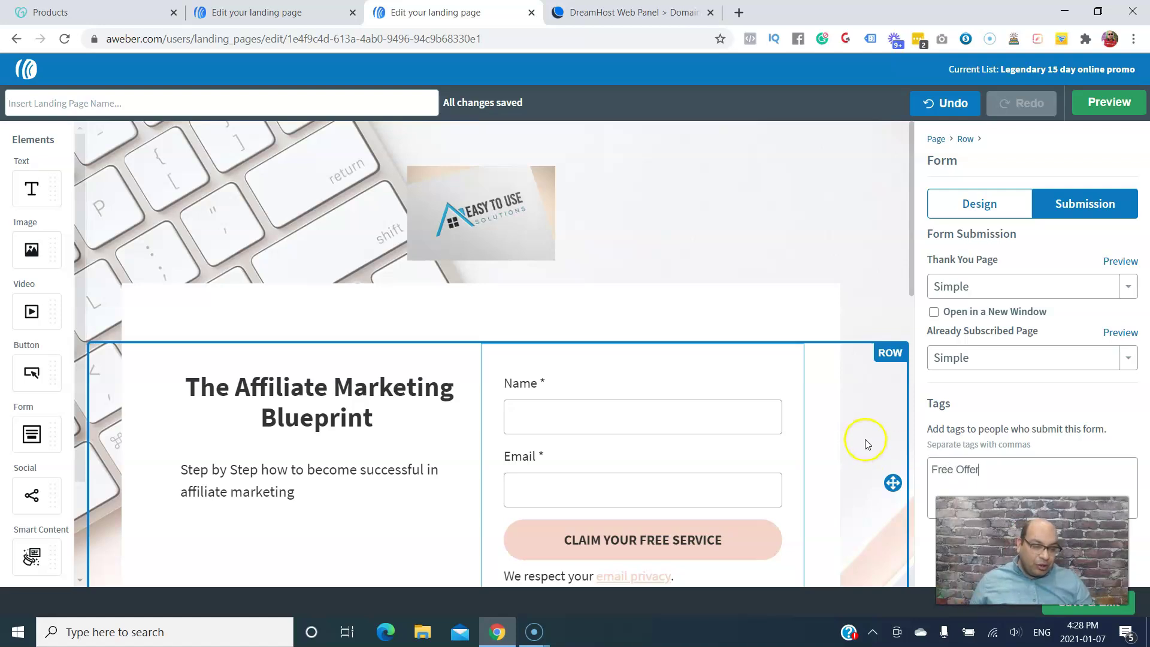
left_click(1121, 260)
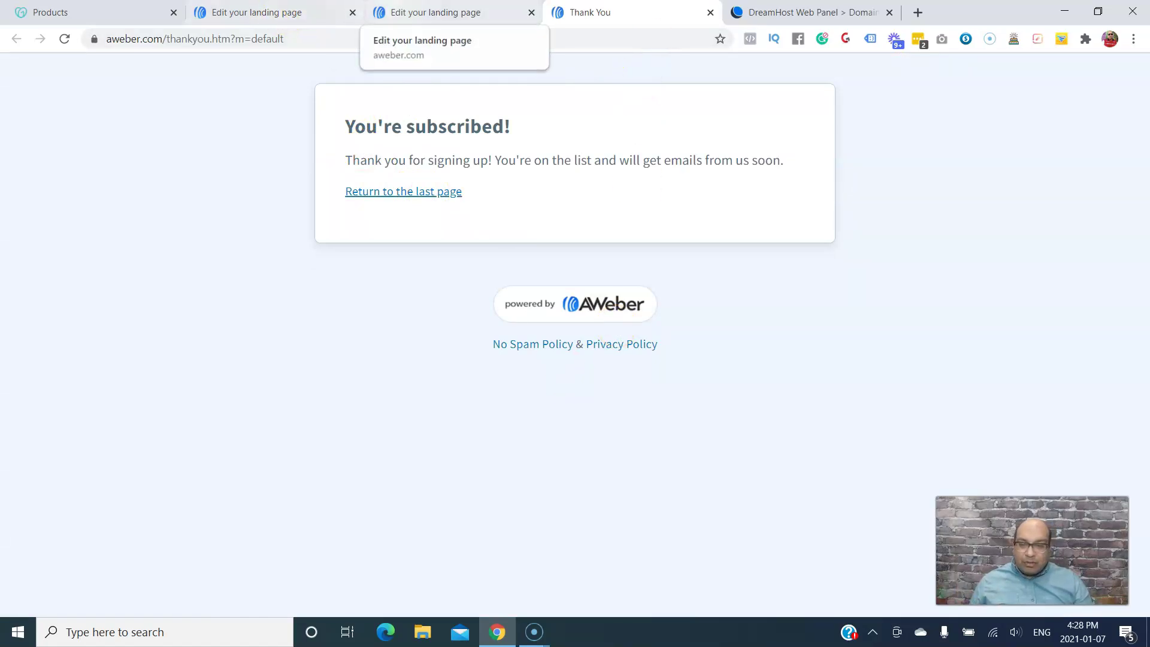
left_click(419, 12)
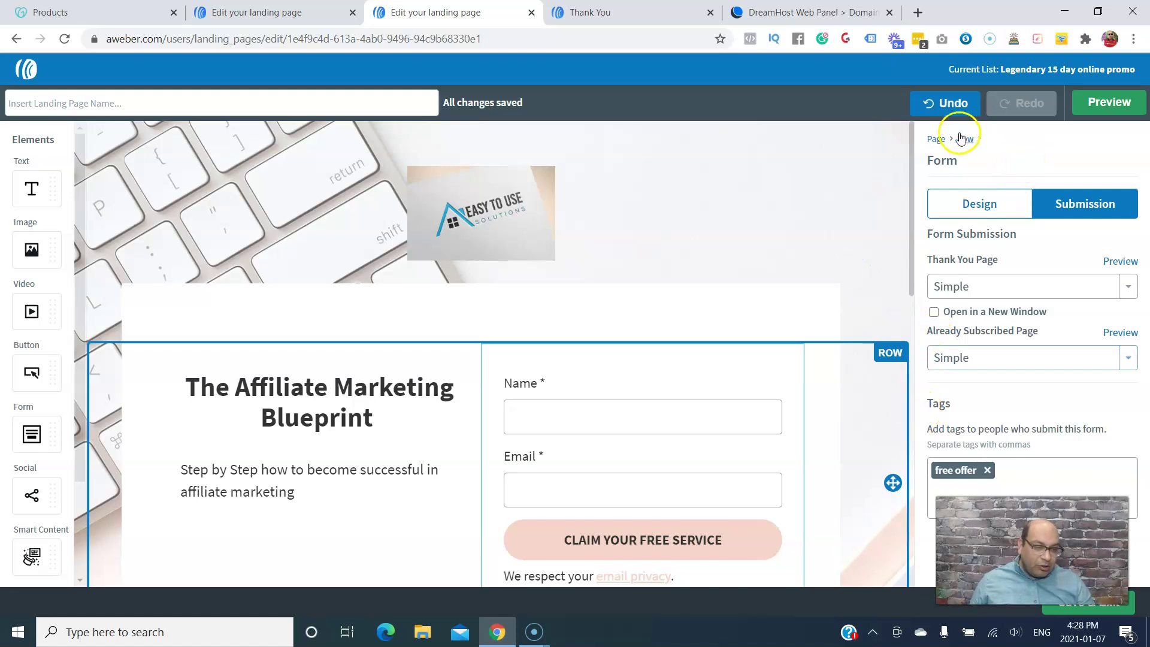
- Examine the page's Landing Page URL settings and test the preview URL in a separate browser tab
left_click(936, 139)
left_click(1078, 187)
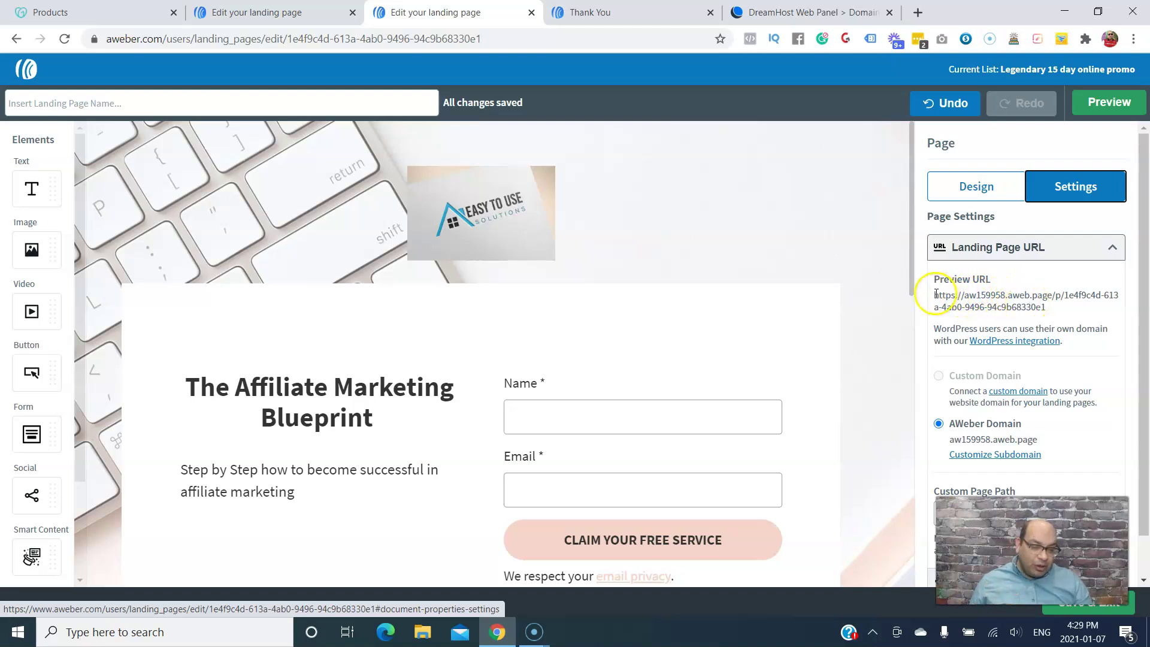
left_click_drag(936, 294, 924, 13)
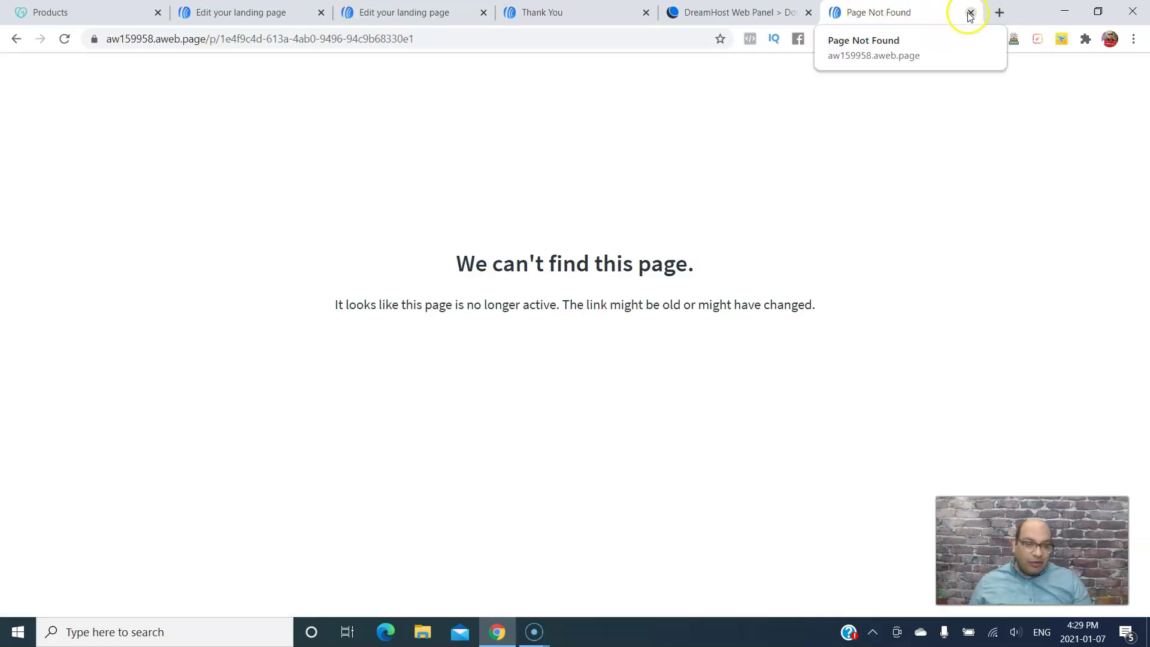
left_click(970, 13)
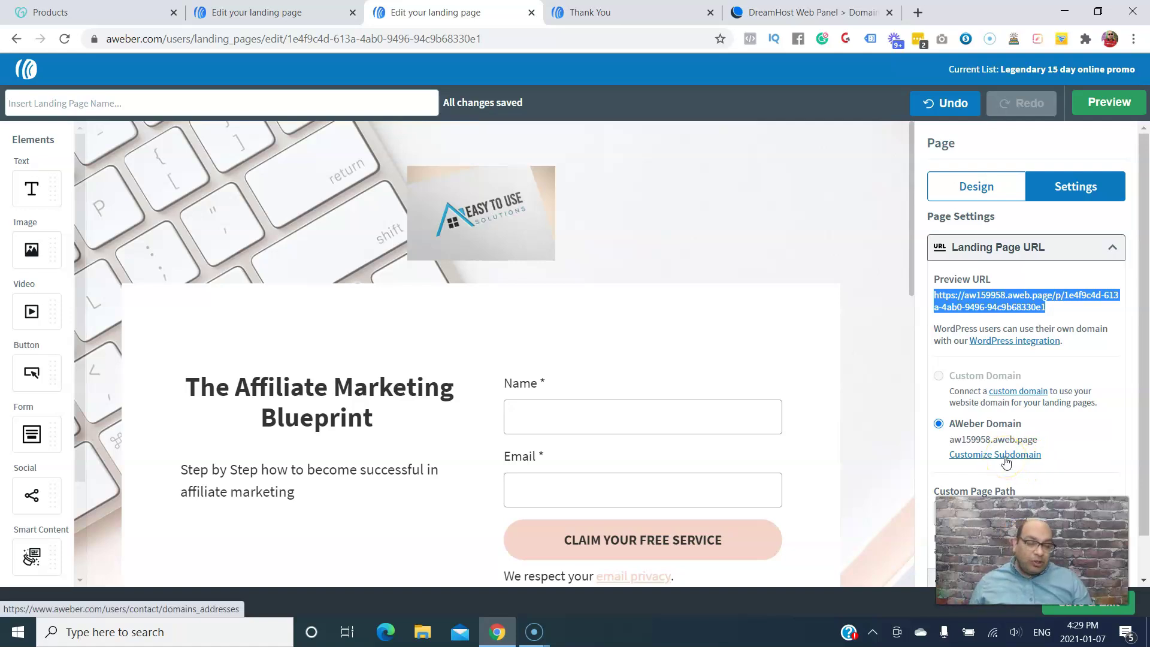
left_click(1080, 309)
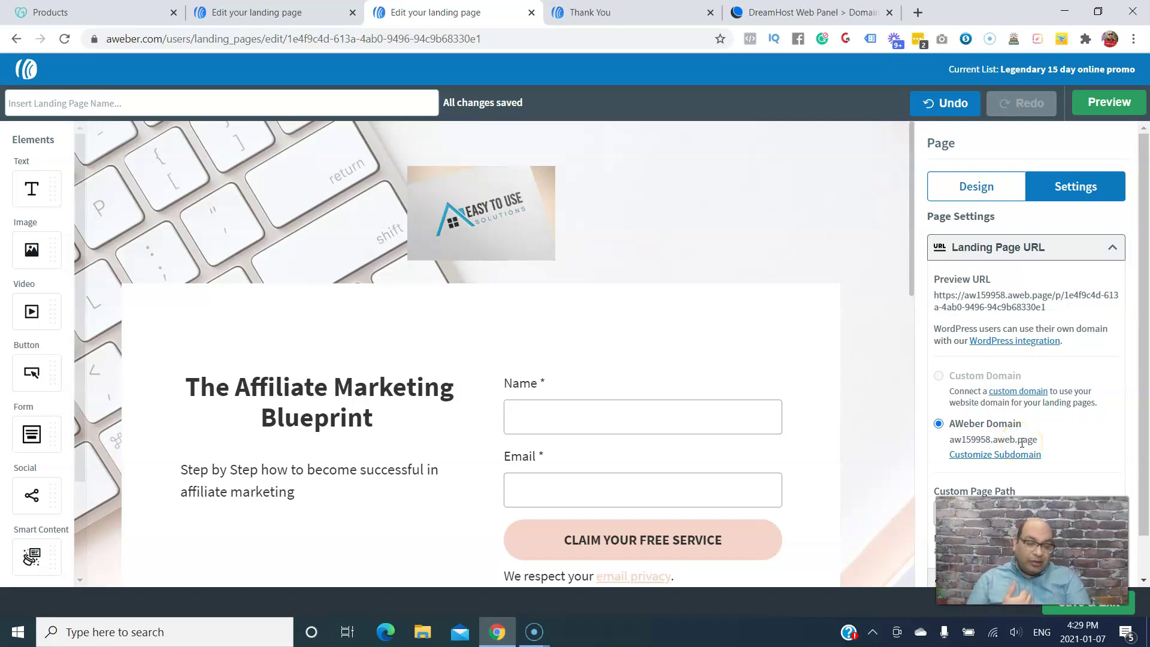
- Open the account's Domains and Addresses settings from Customize Subdomain and start connecting a landing page domain
left_click(976, 457)
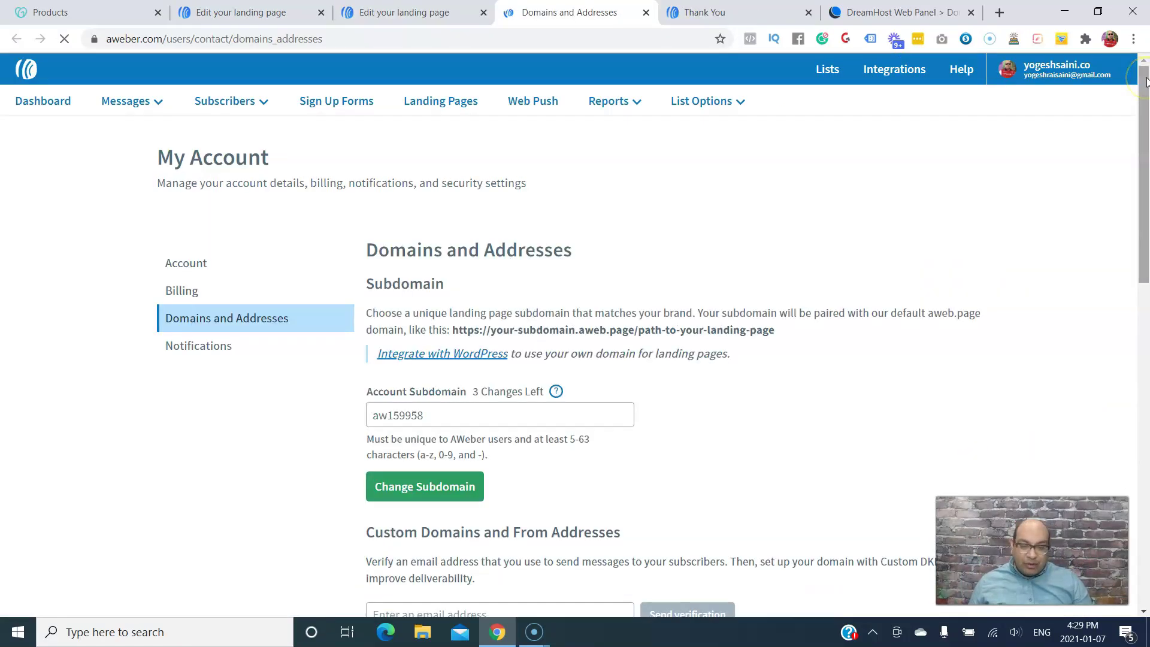
scroll(1145, 203, "down", 3)
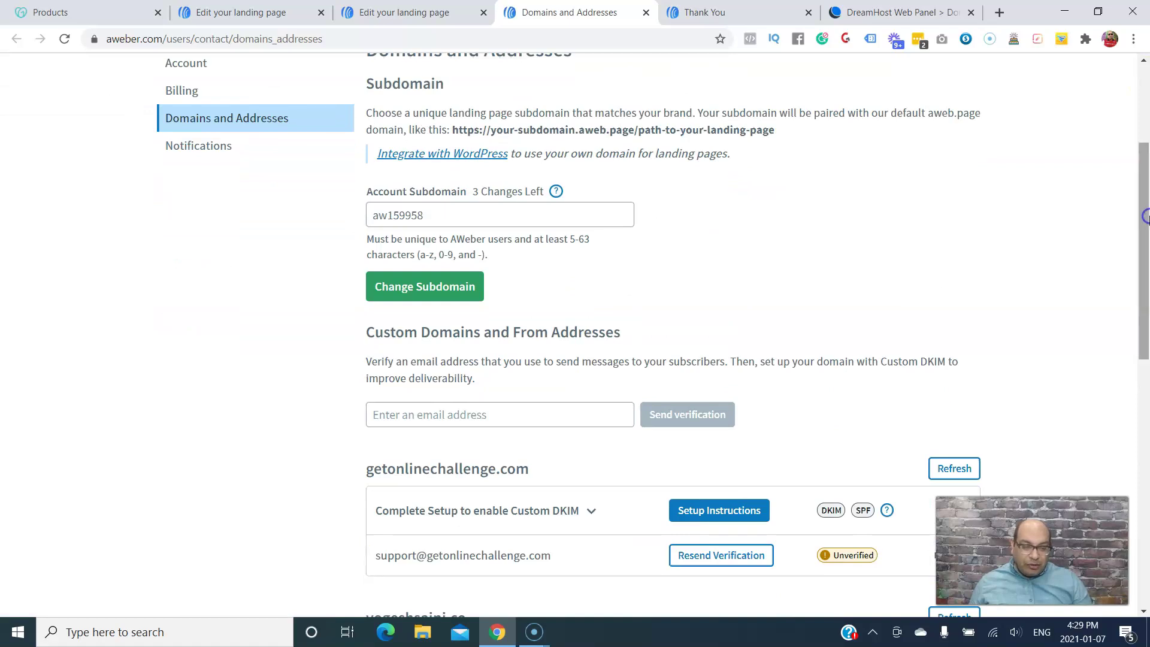
left_click_drag(1145, 217, 1144, 368)
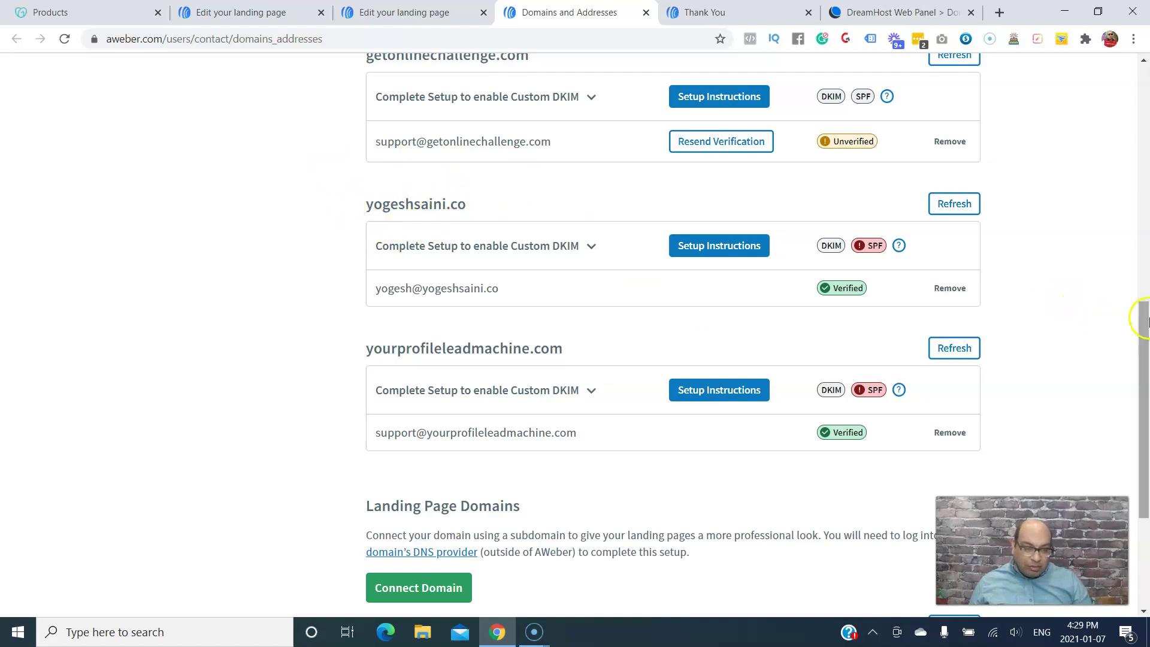
left_click_drag(1142, 316, 1142, 334)
left_click(424, 540)
- Enter the "freeoffer" subdomain of the personal website domain and proceed to its DNS settings
left_click(180, 482)
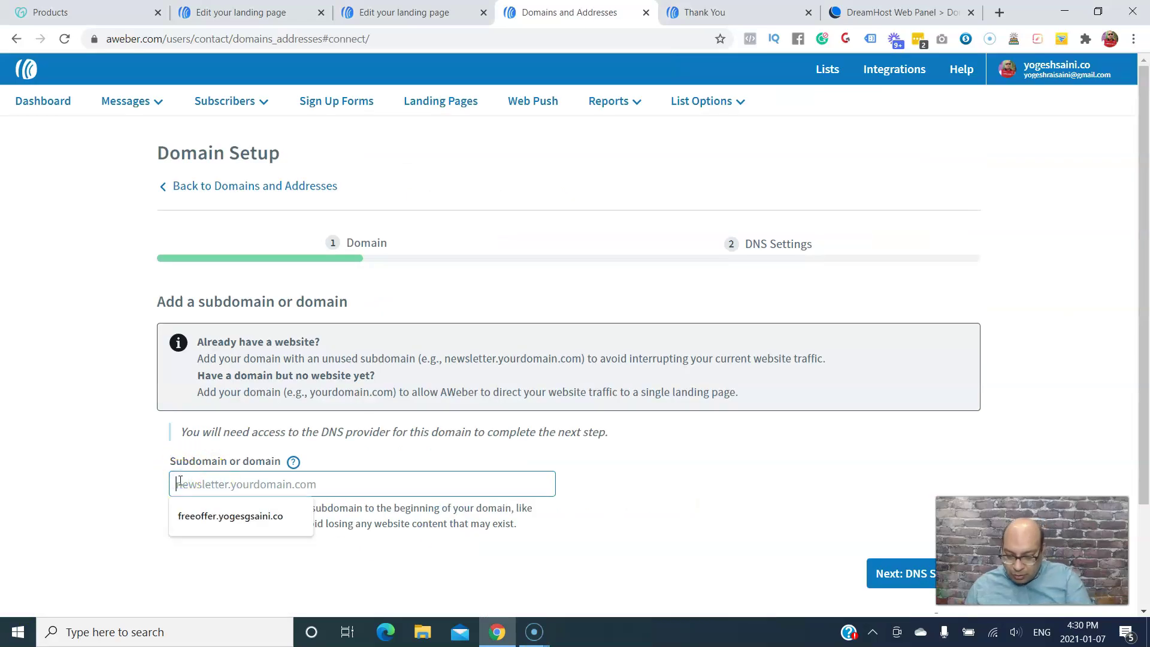
type("freeo")
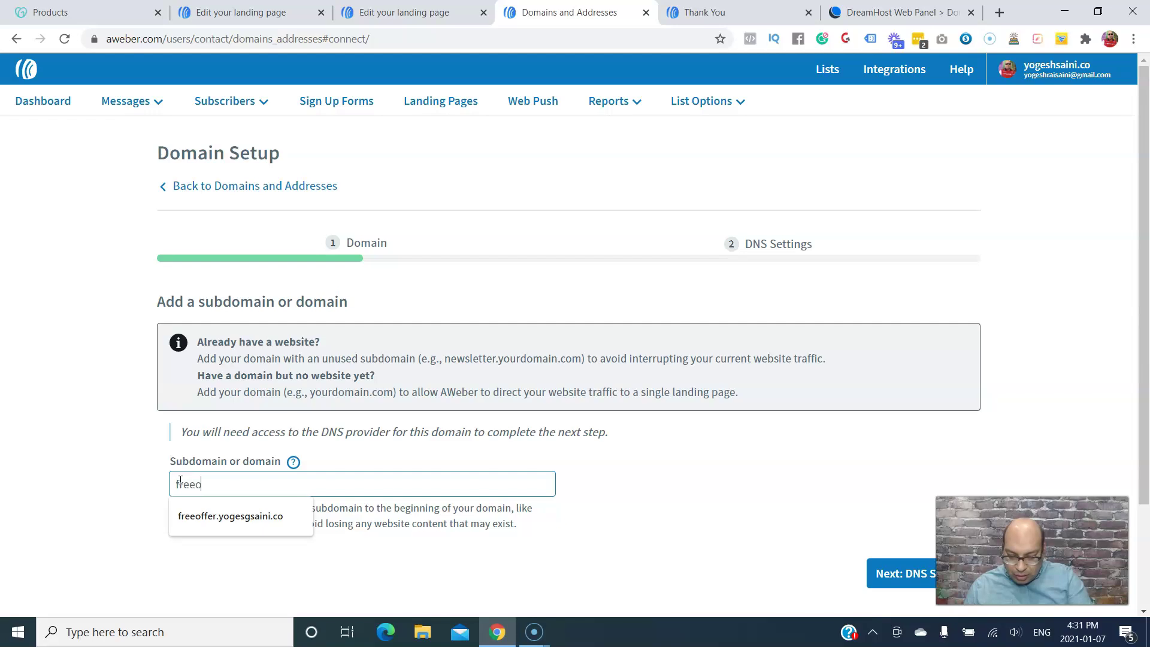
type("ffer.y")
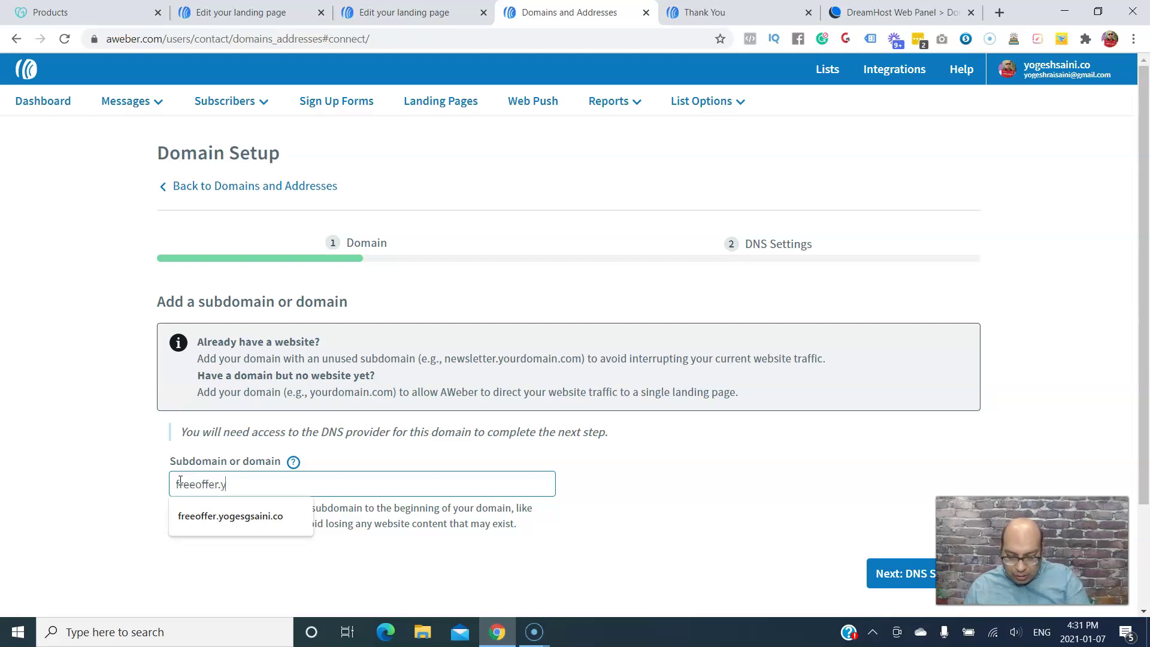
type("ogeshsaini.co")
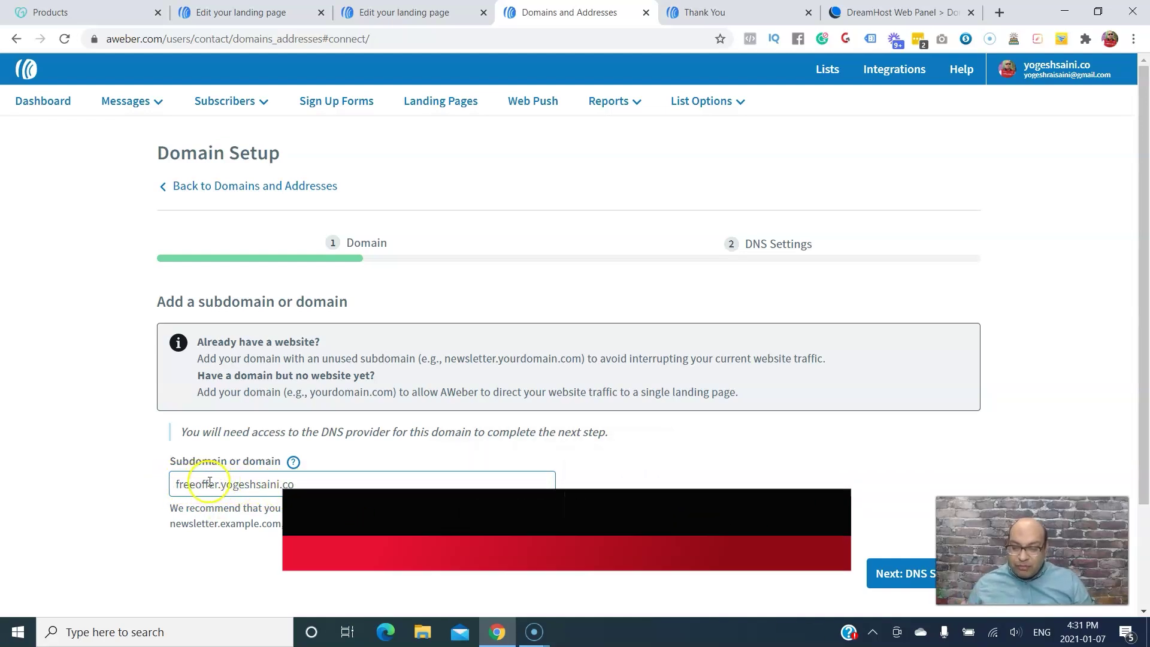
left_click(878, 578)
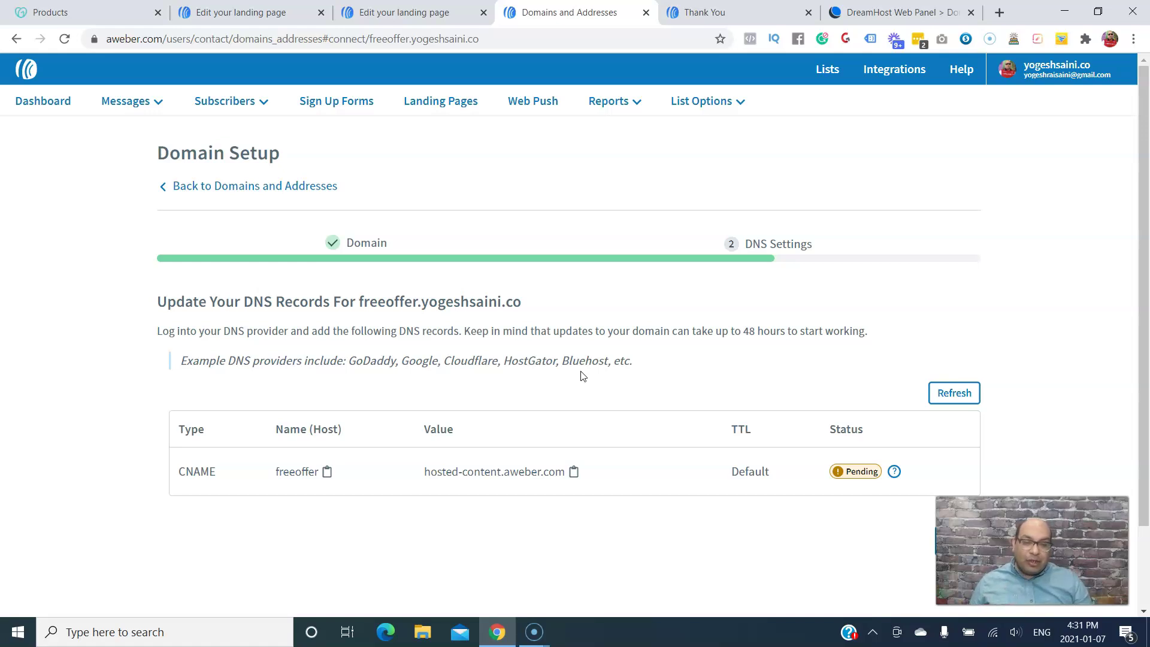
- Switch to the DreamHost panel and open the list of hosted domains
left_click(937, 20)
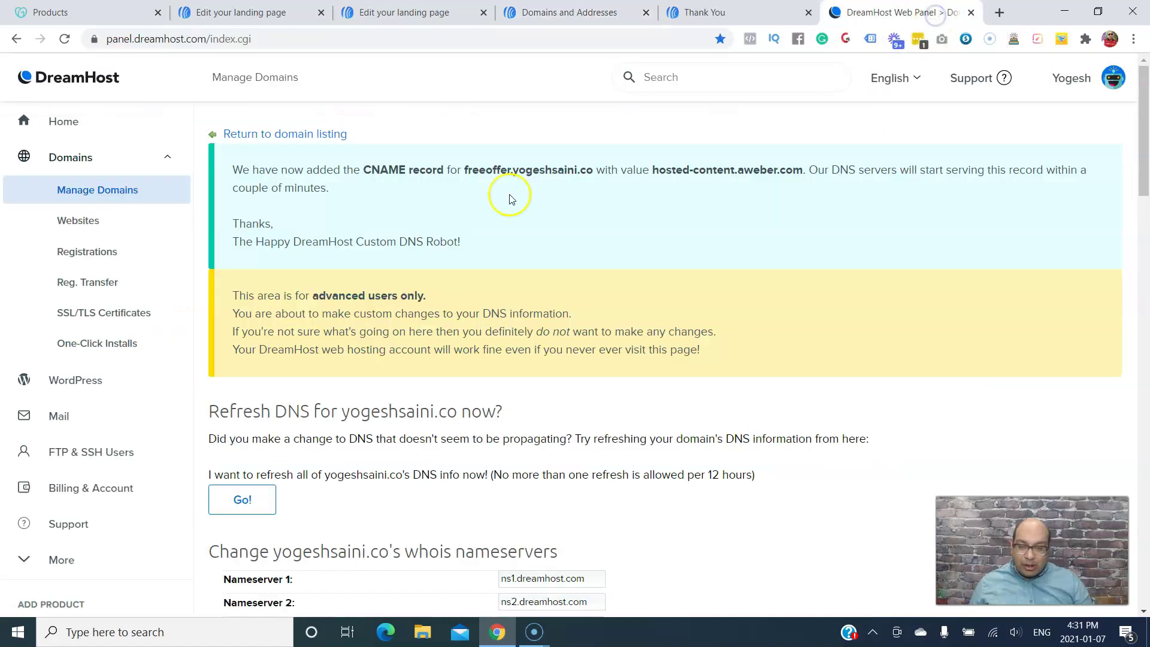
mouse_move(1143, 171)
left_mouse_down()
mouse_move(1144, 212)
mouse_move(1143, 170)
left_mouse_up()
left_click(131, 190)
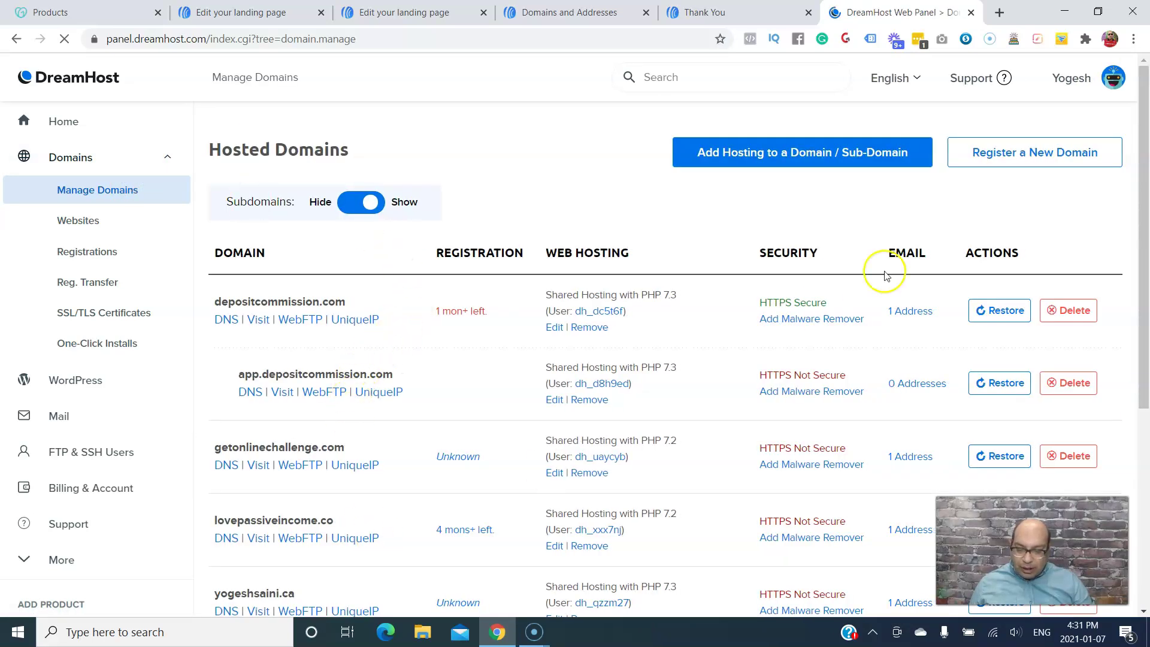
- Open the DNS settings of the personal .co domain and start filling in its custom DNS record form
left_click_drag(1146, 94, 1145, 303)
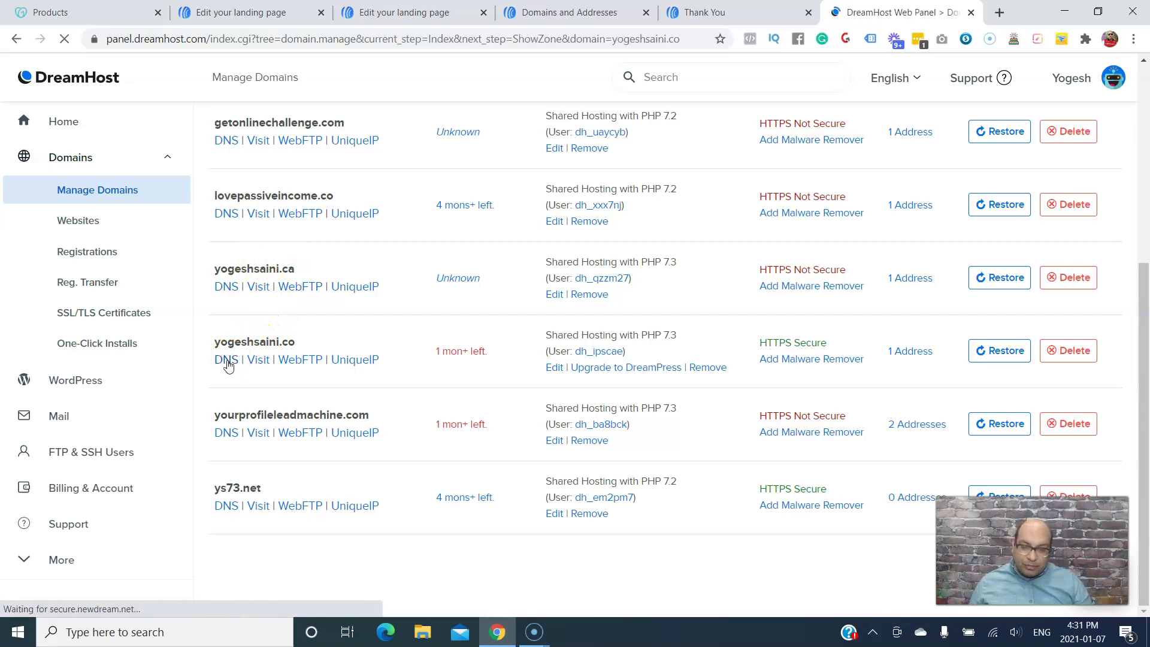
left_click_drag(1144, 122, 1145, 220)
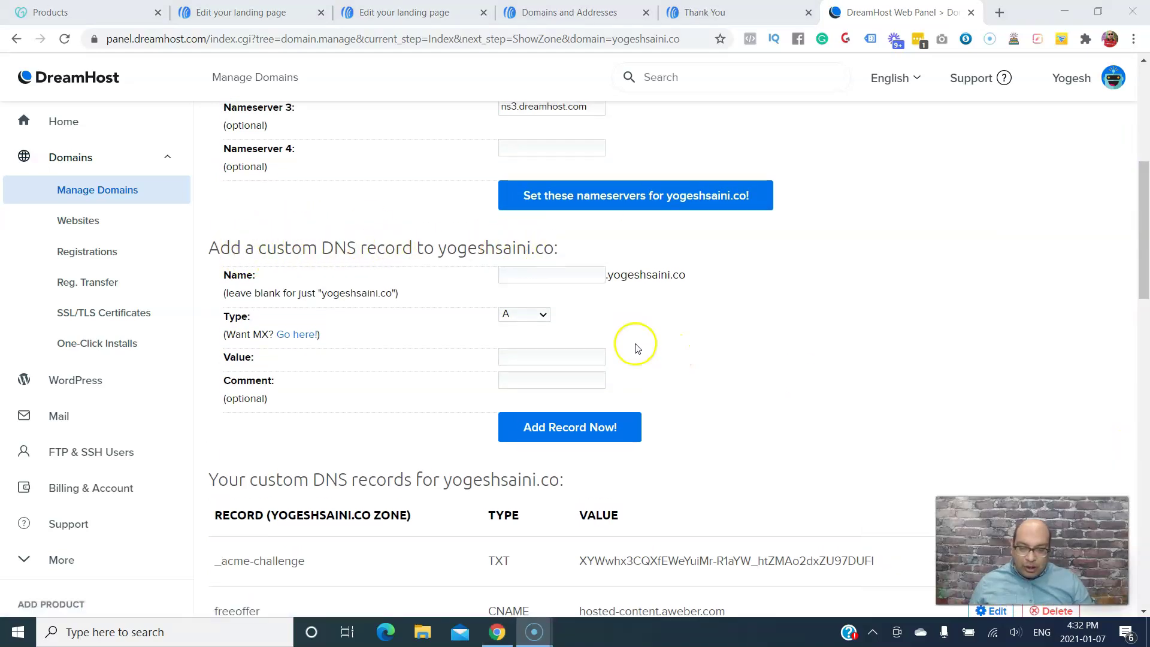
left_click(506, 275)
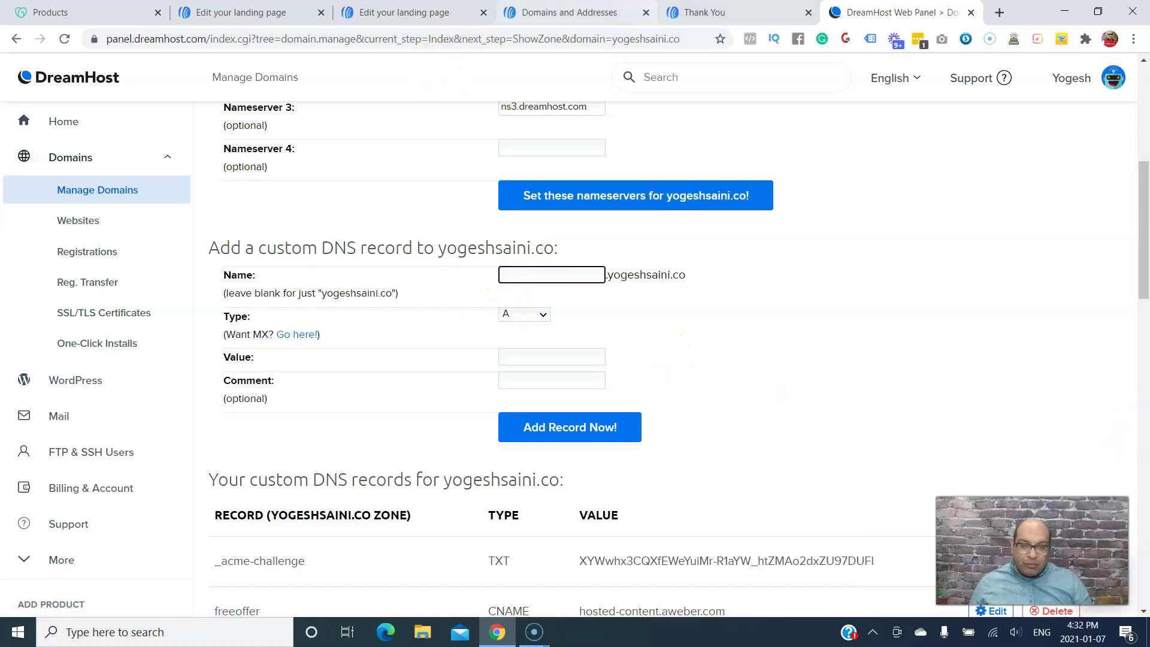
- Copy the host name from AWeber's Domain Setup page and enter "freeoffer" as the DreamHost custom record's name
left_click(610, 8)
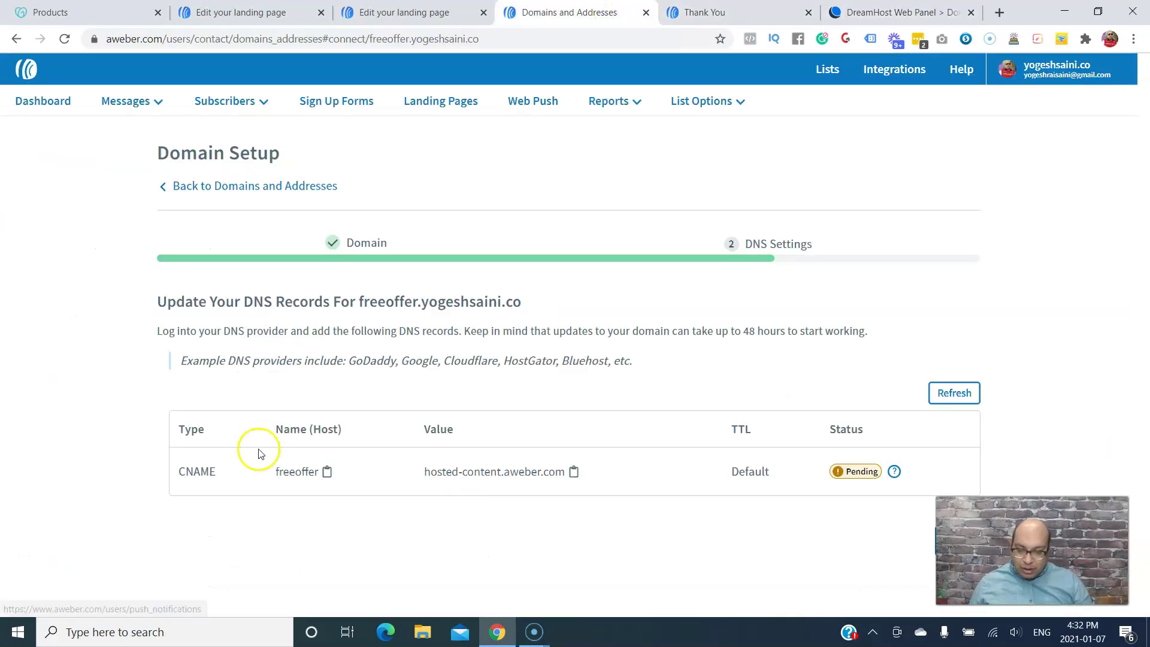
left_click(311, 473)
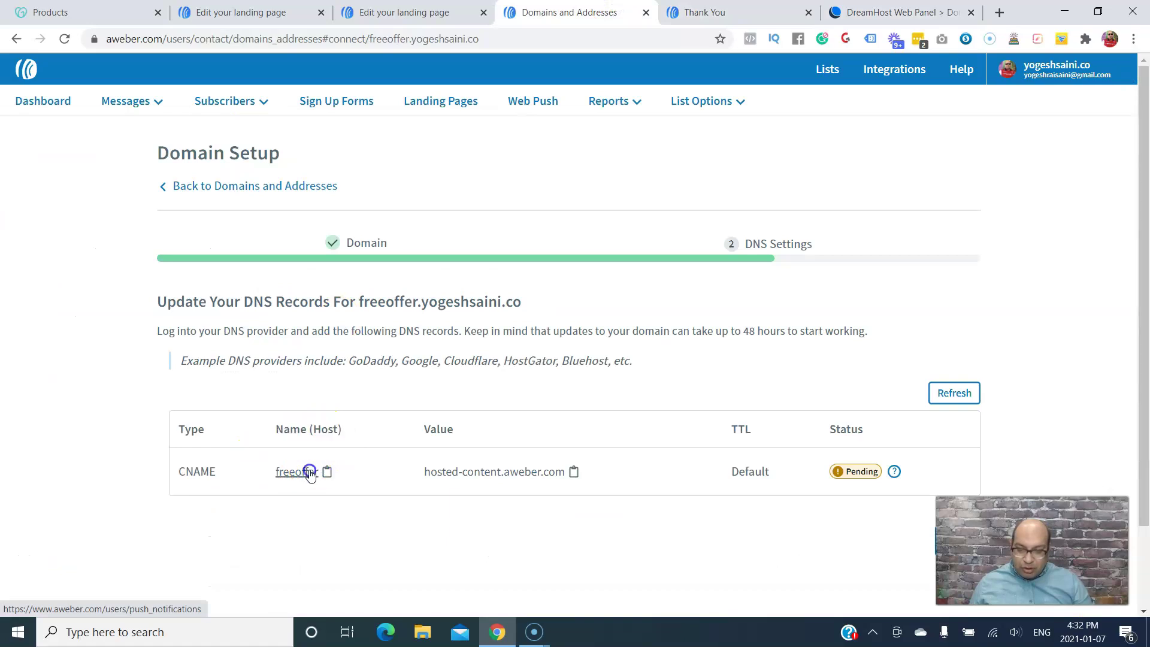
left_click(844, 12)
left_click(515, 275)
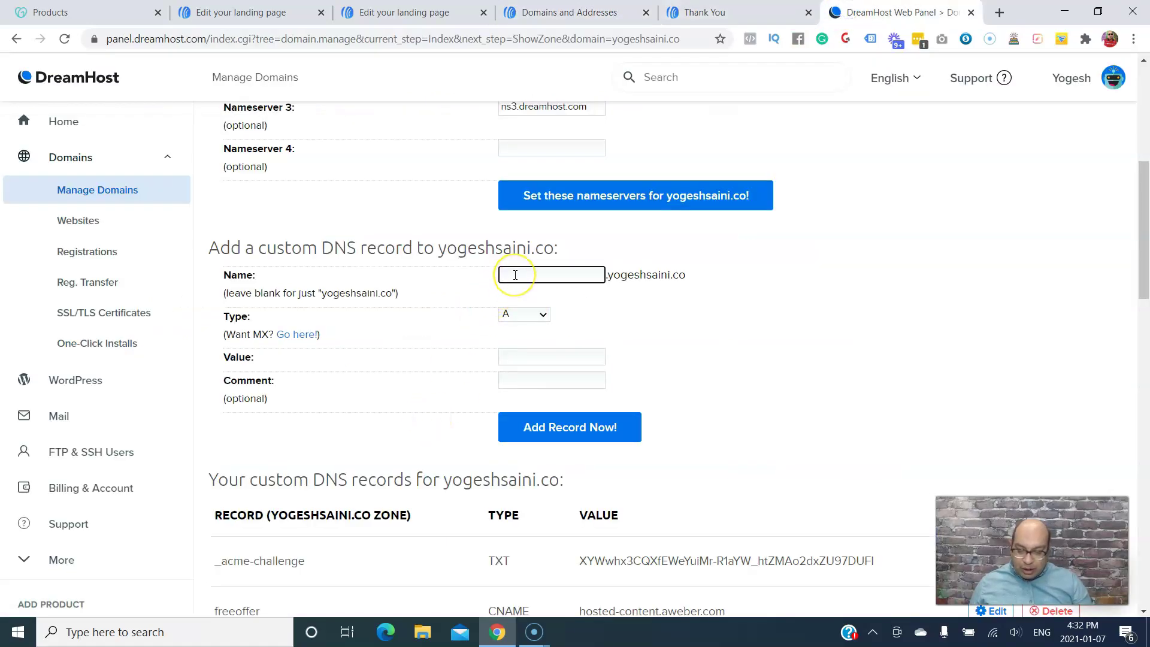
type("freeoffer")
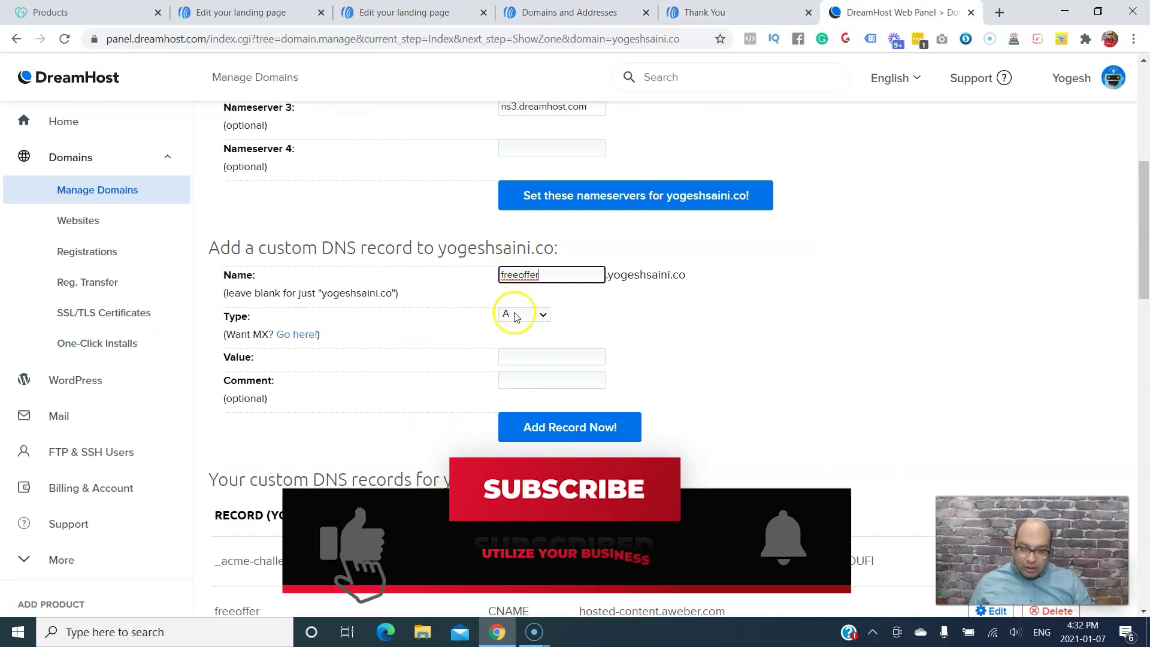
- Set the custom DNS record's type to CNAME and its value to AWeber's hosted-content.aweber.com
left_click(542, 314)
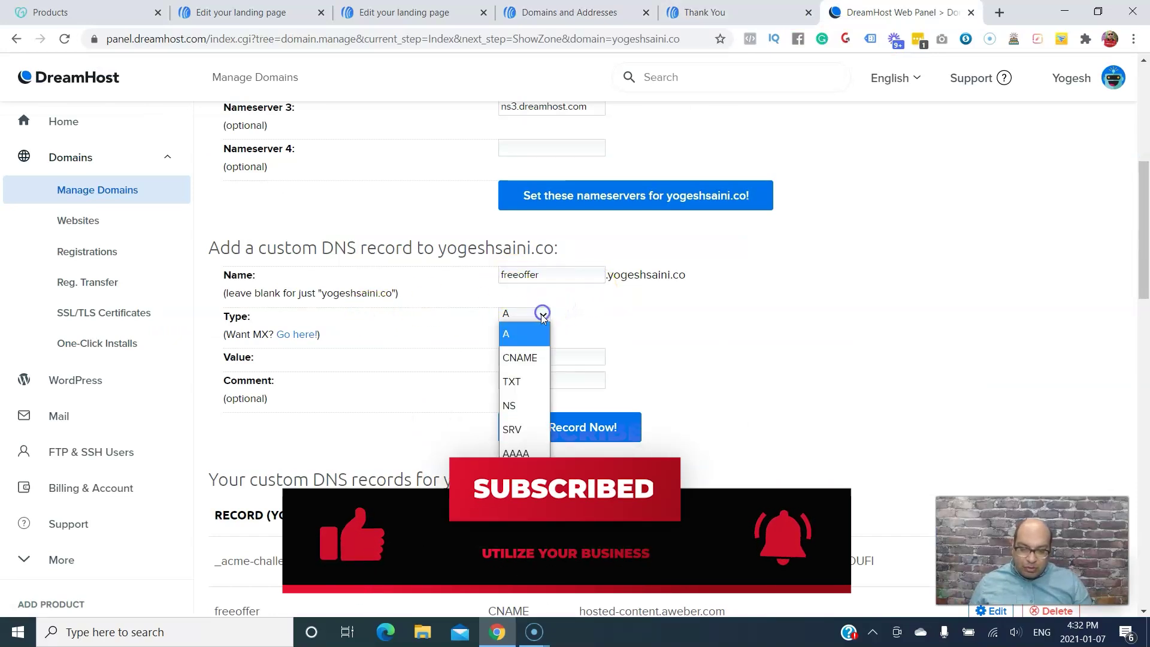
left_click(529, 359)
key("ctrl+4")
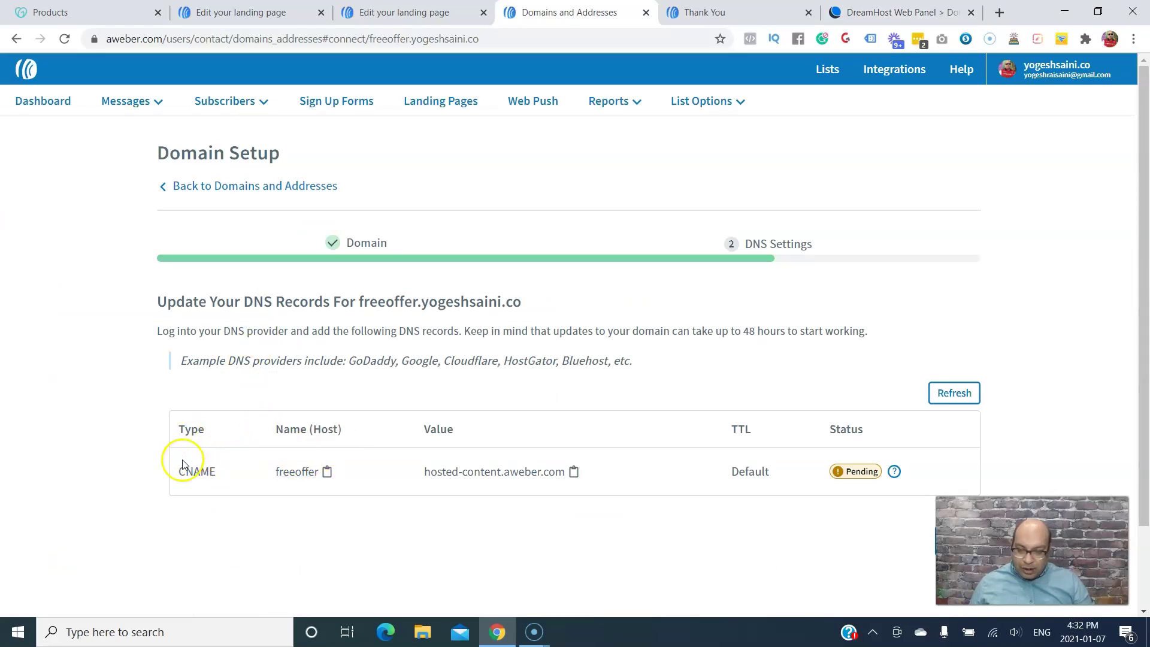
left_click(455, 473)
left_click(865, 8)
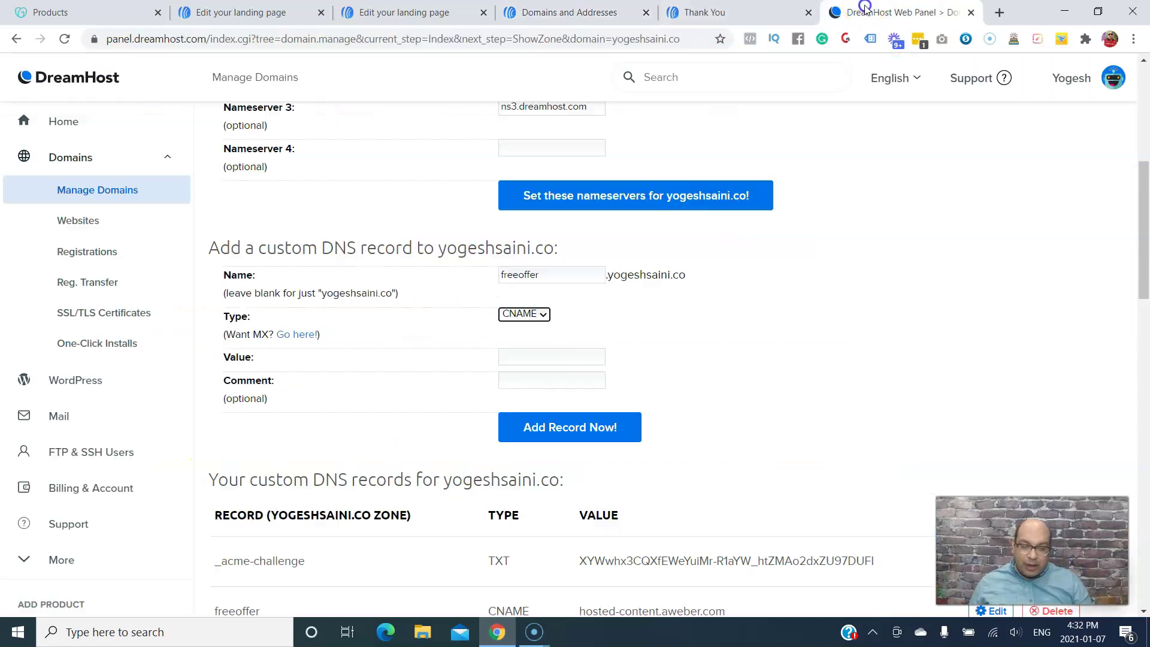
left_click(521, 356)
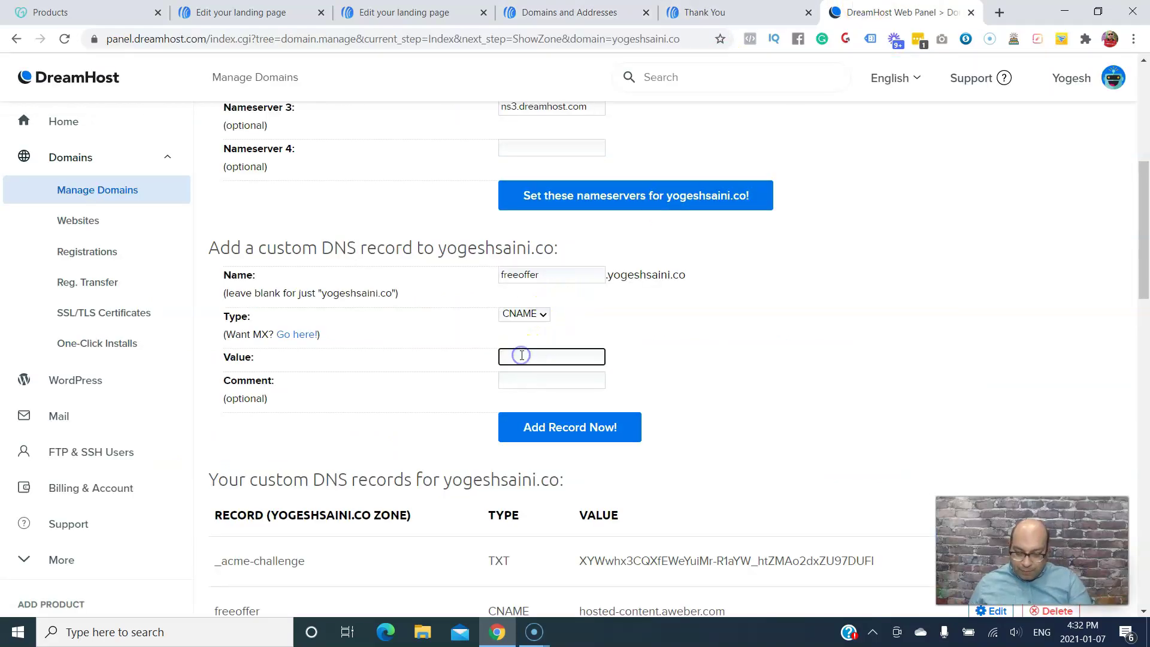
type("hosted-content.aweber.com")
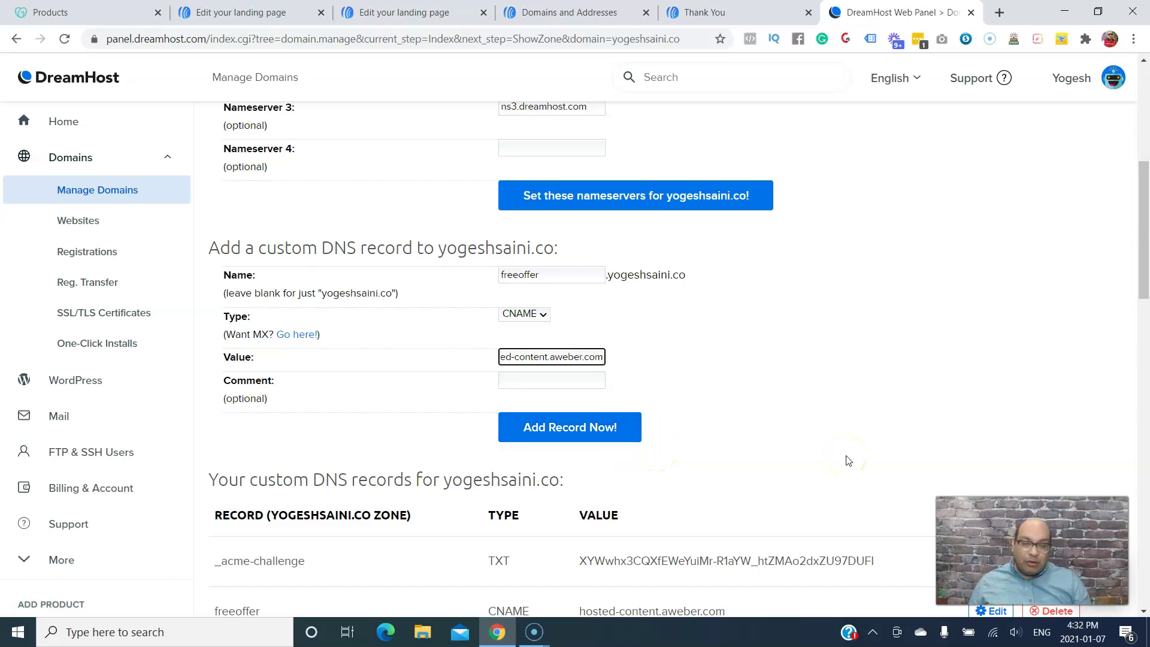
left_click(1146, 219)
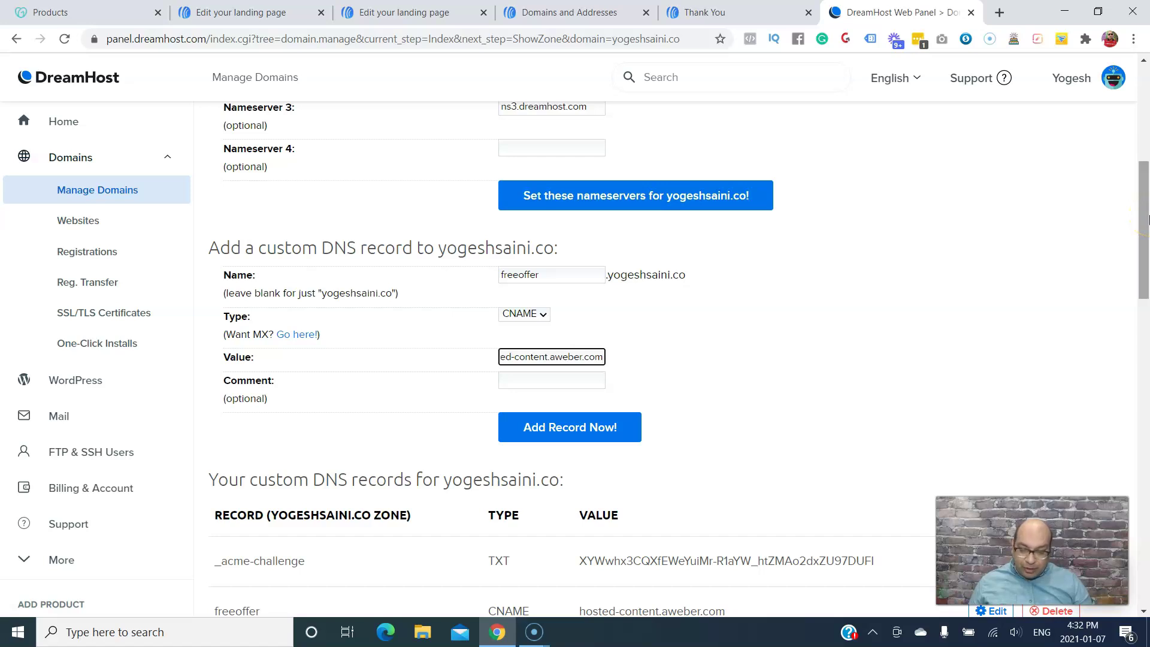
left_click(1146, 218)
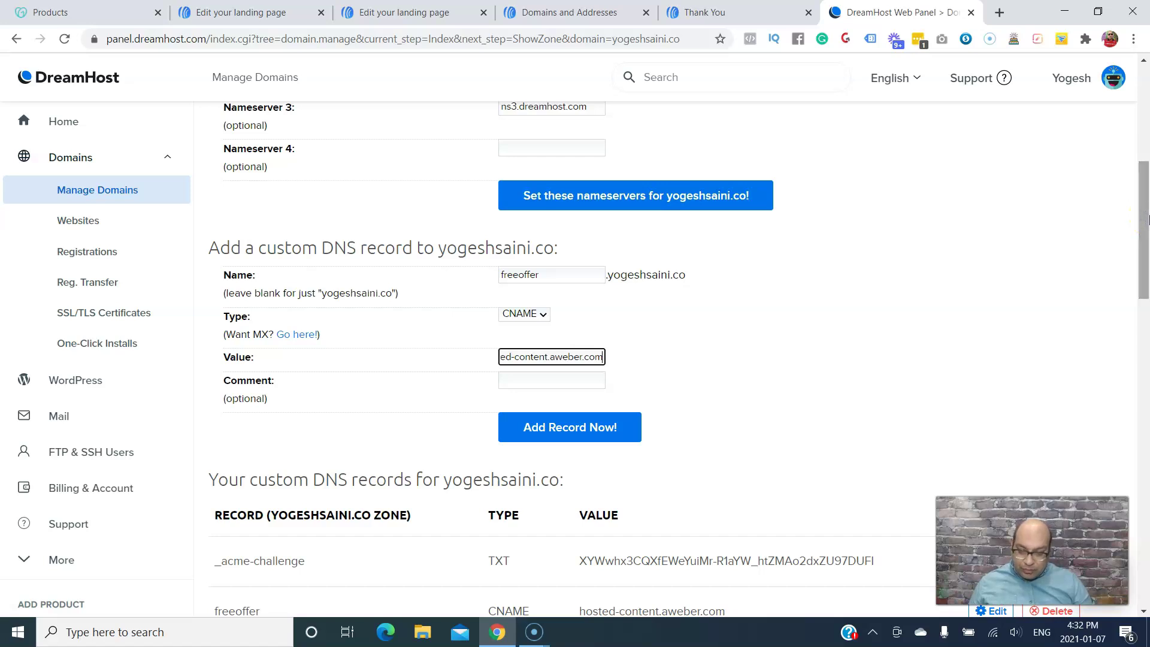
- Switch back to AWeber, finish the domain setup, and check the status of the Landing Page Domains
left_click(527, 13)
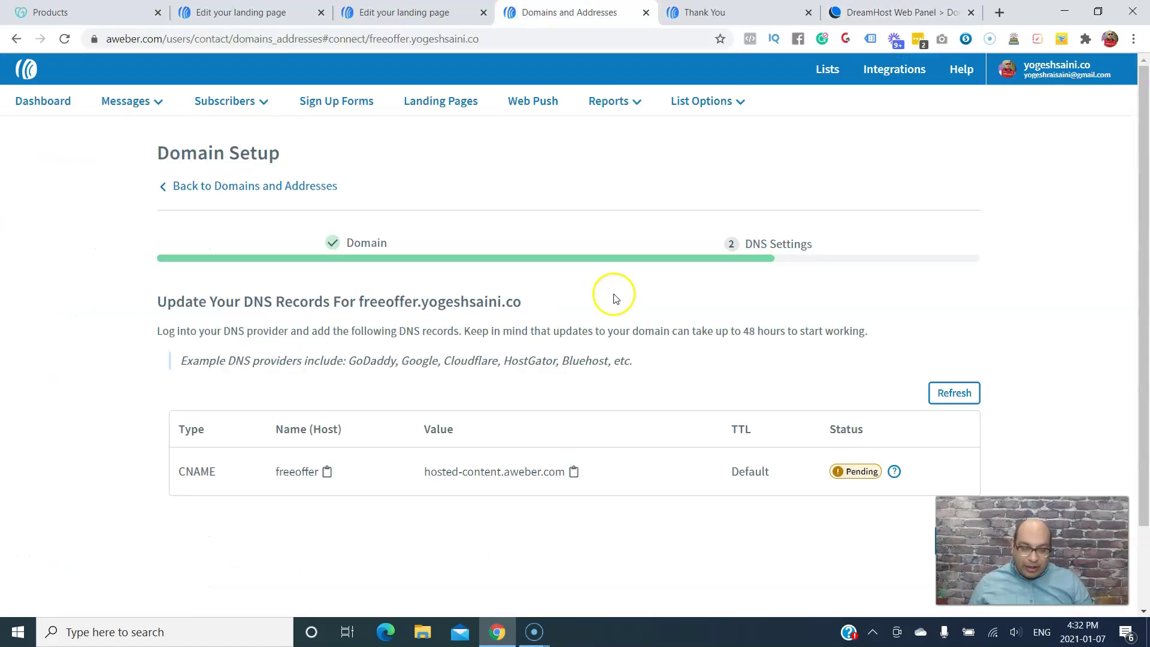
scroll(957, 413, "down", 2)
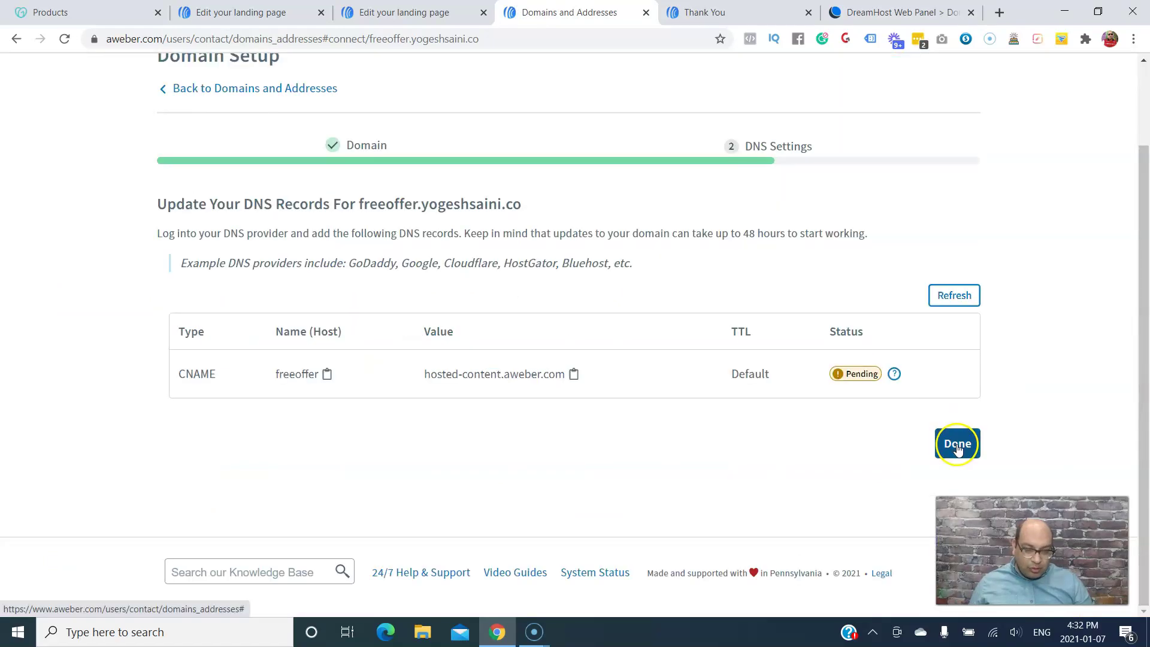
left_click(955, 443)
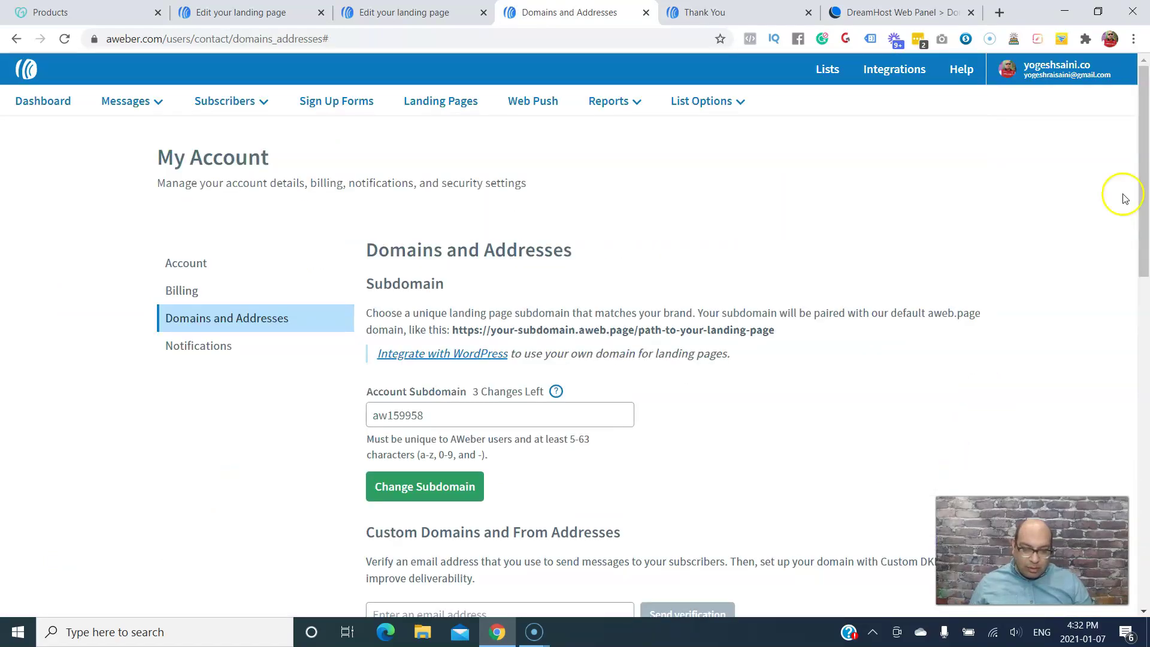
scroll(1137, 174, "down", 15)
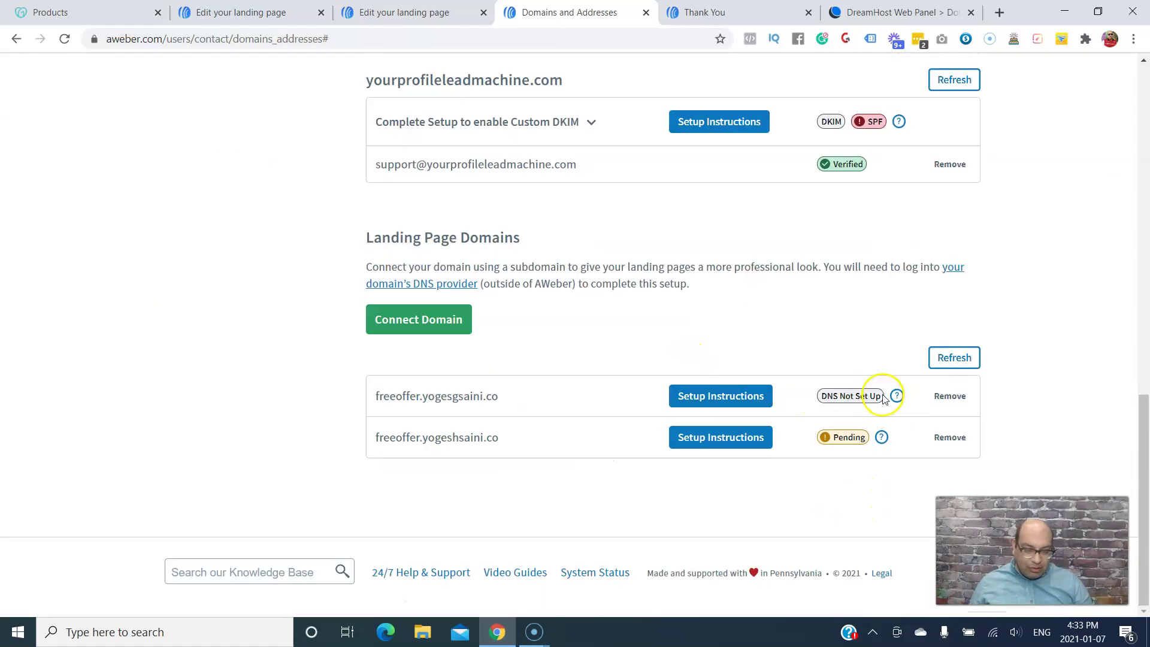
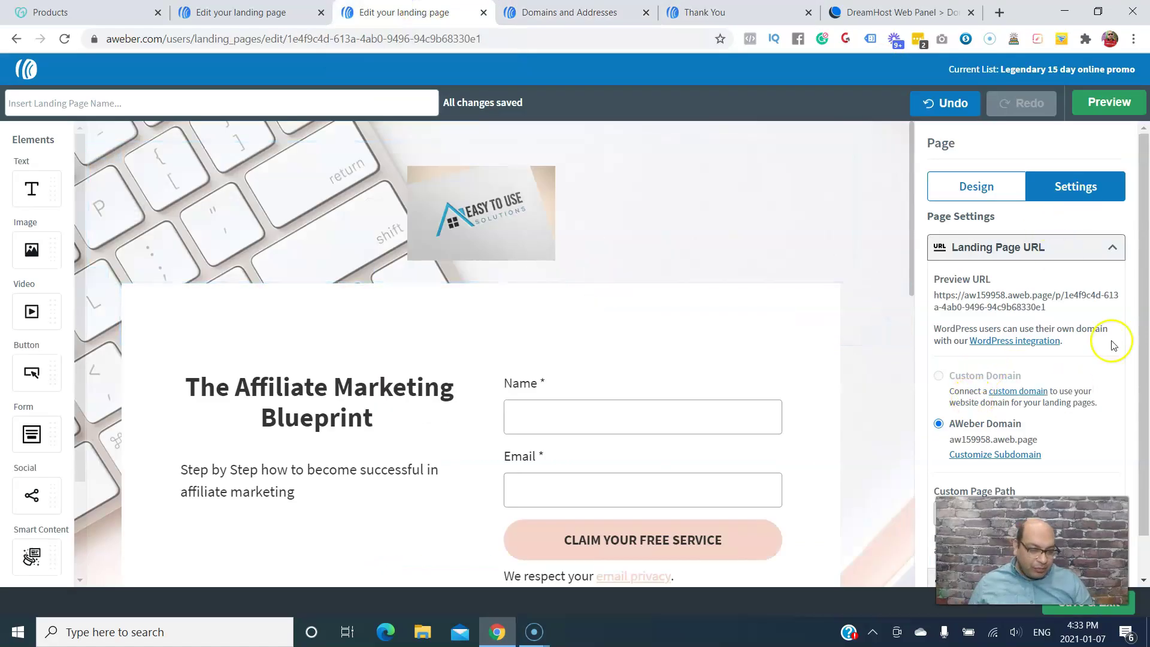
- Enter the full "freeoffer" subdomain address of the personal .co domain as the landing page's Custom Page Path
scroll(1144, 506, "down", 1)
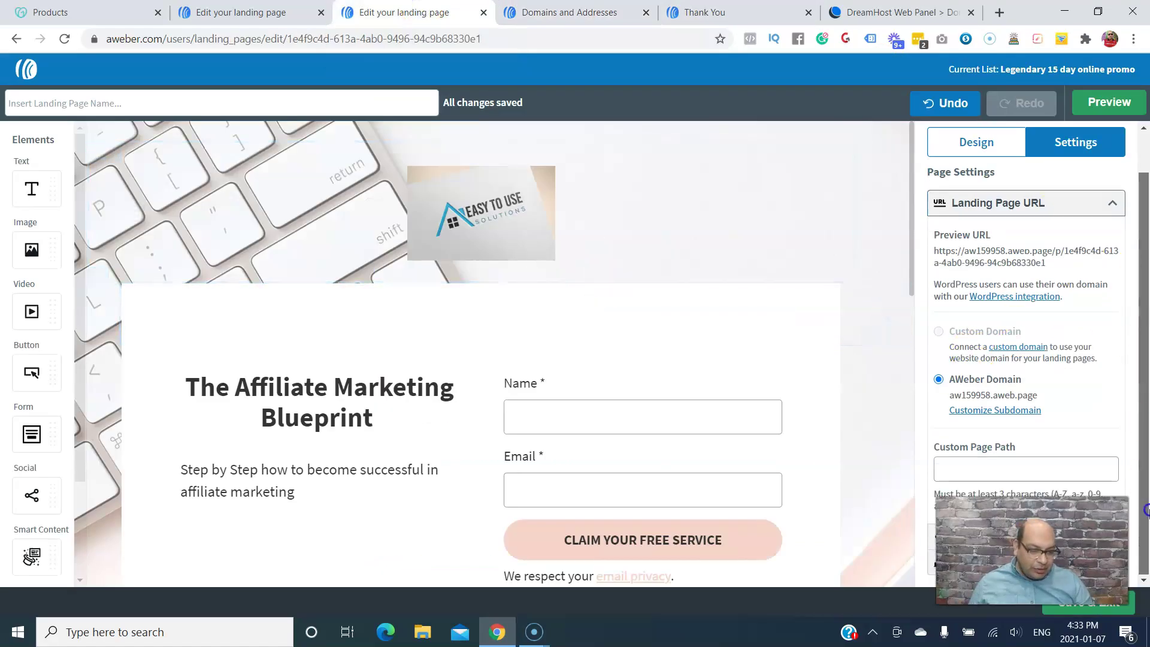
left_click(941, 470)
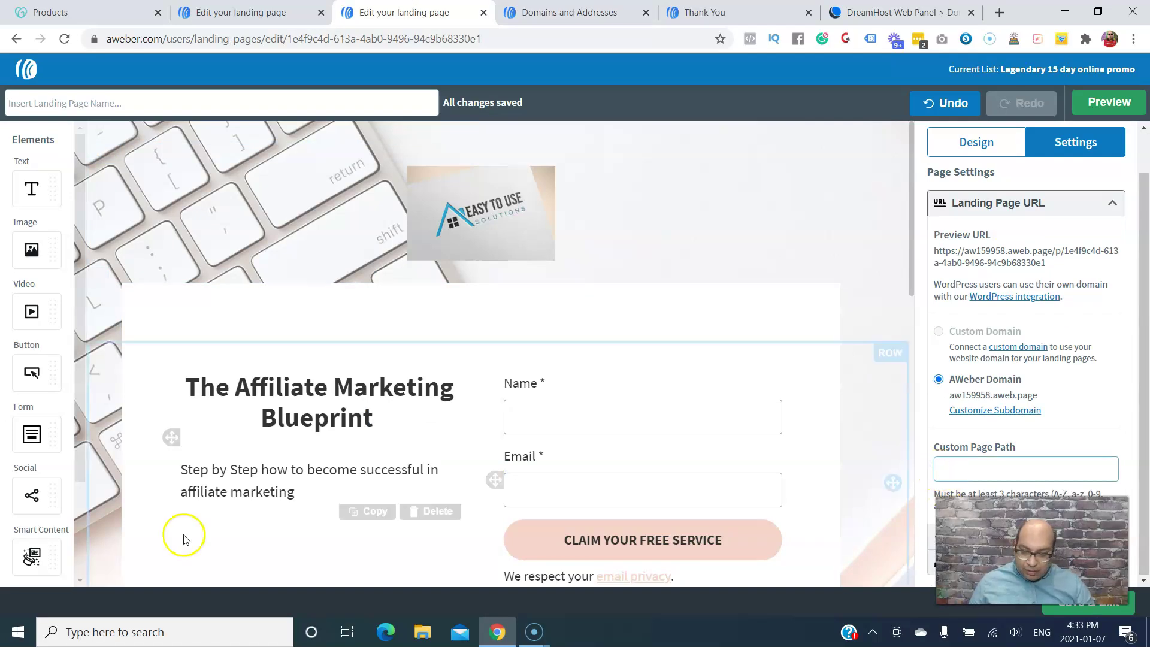
left_click(19, 629)
left_click(961, 470)
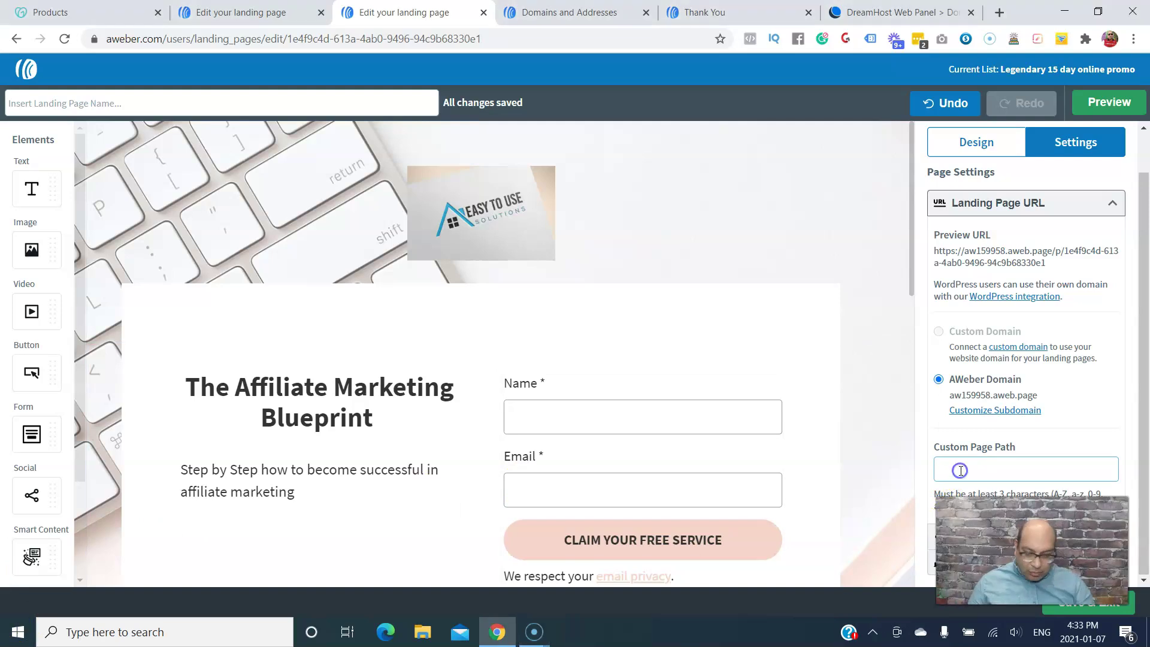
type("freeoffer.y")
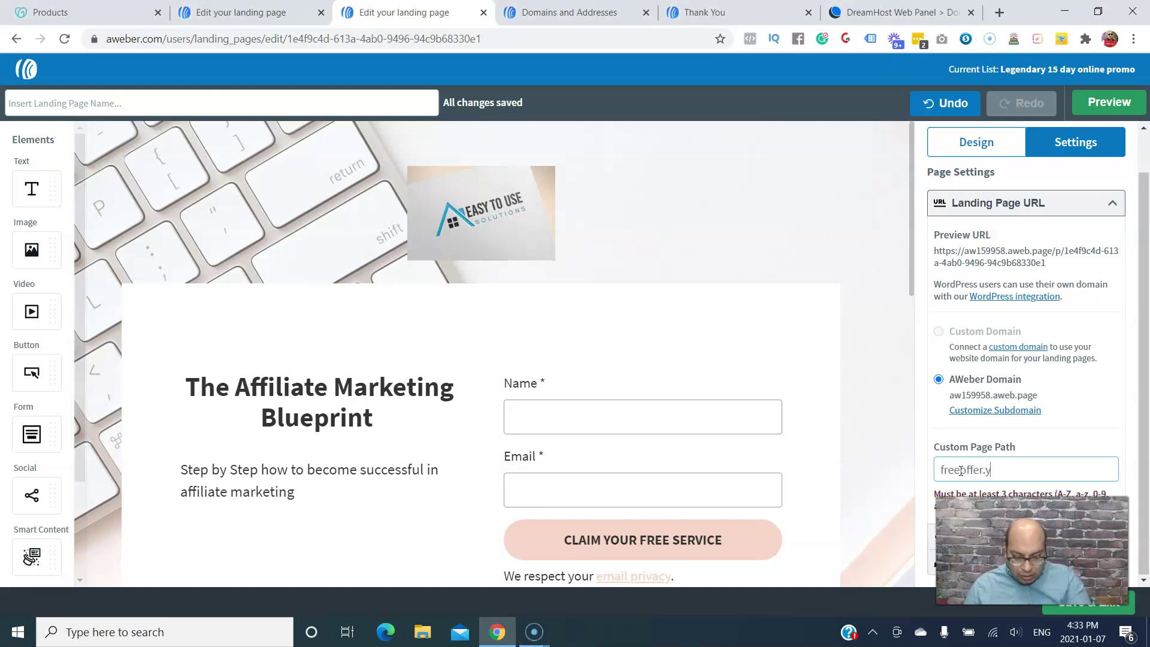
type("i.com")
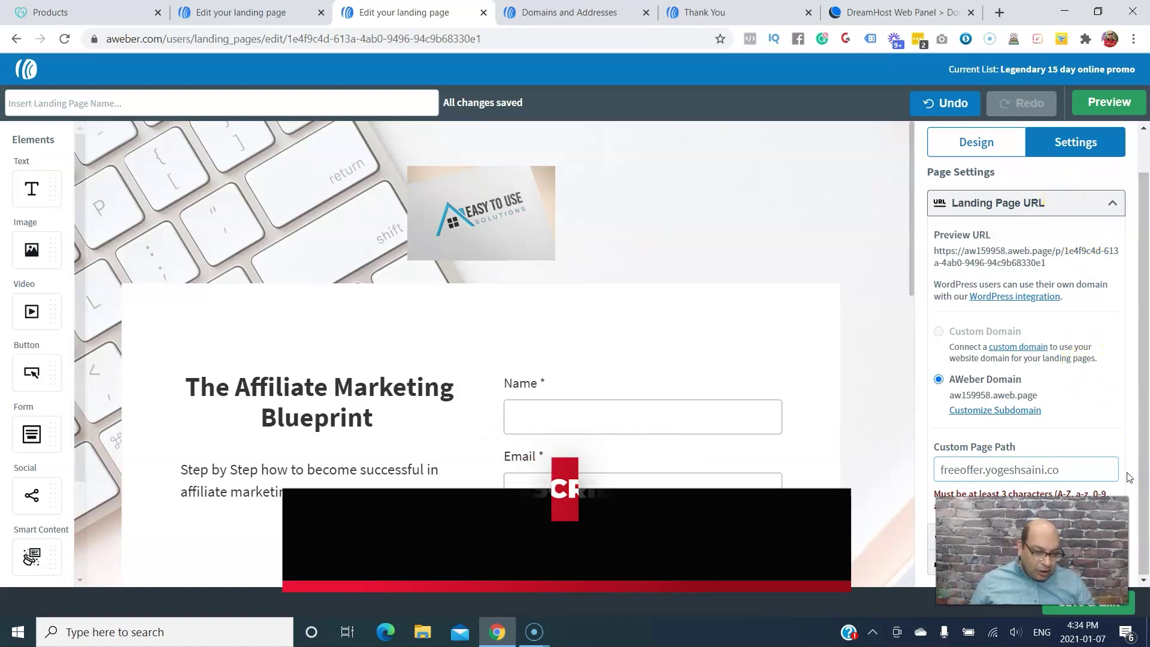
- Examine the landing page's Tracking and Social Sharing settings
left_click(1123, 299)
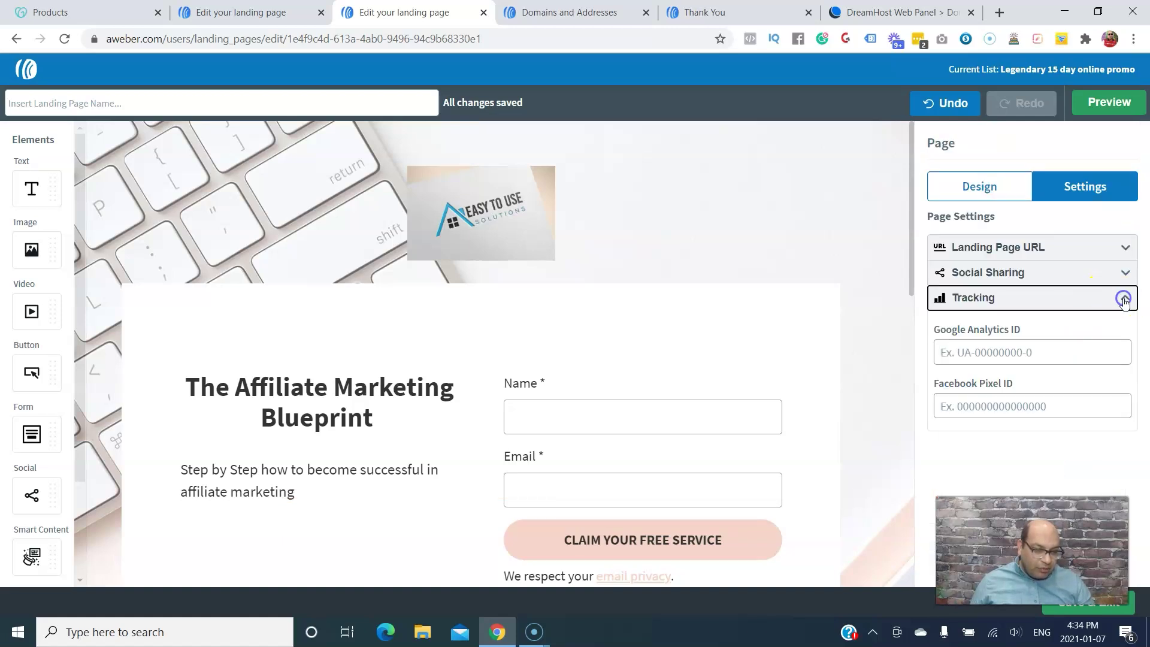
left_click(1124, 300)
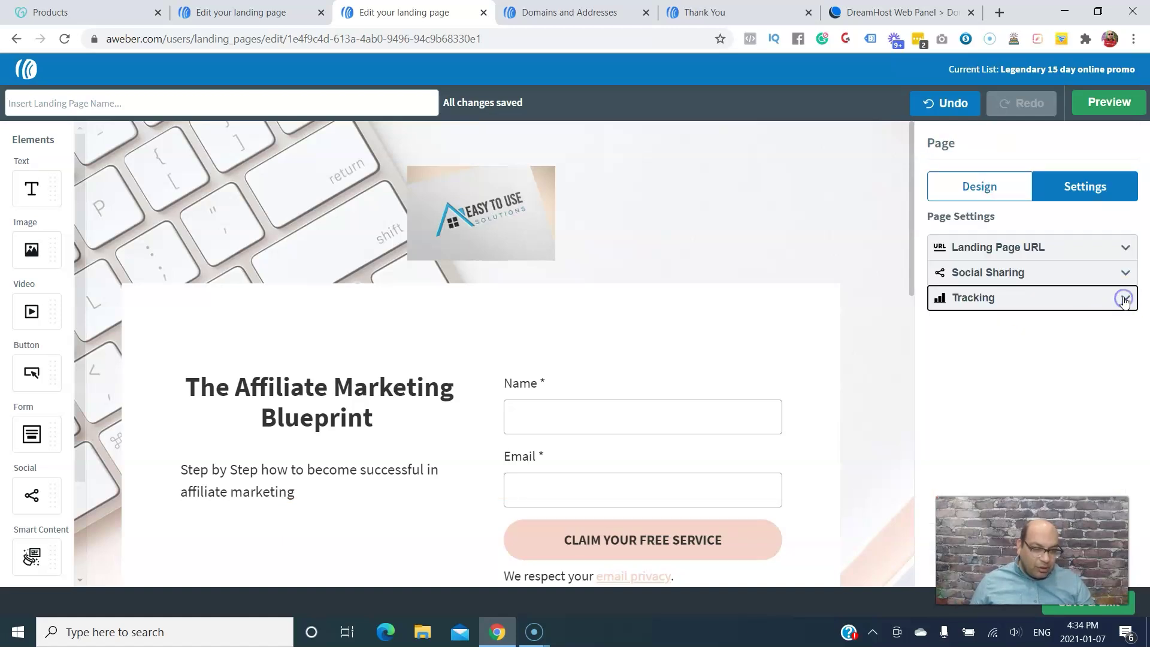
left_click(1124, 273)
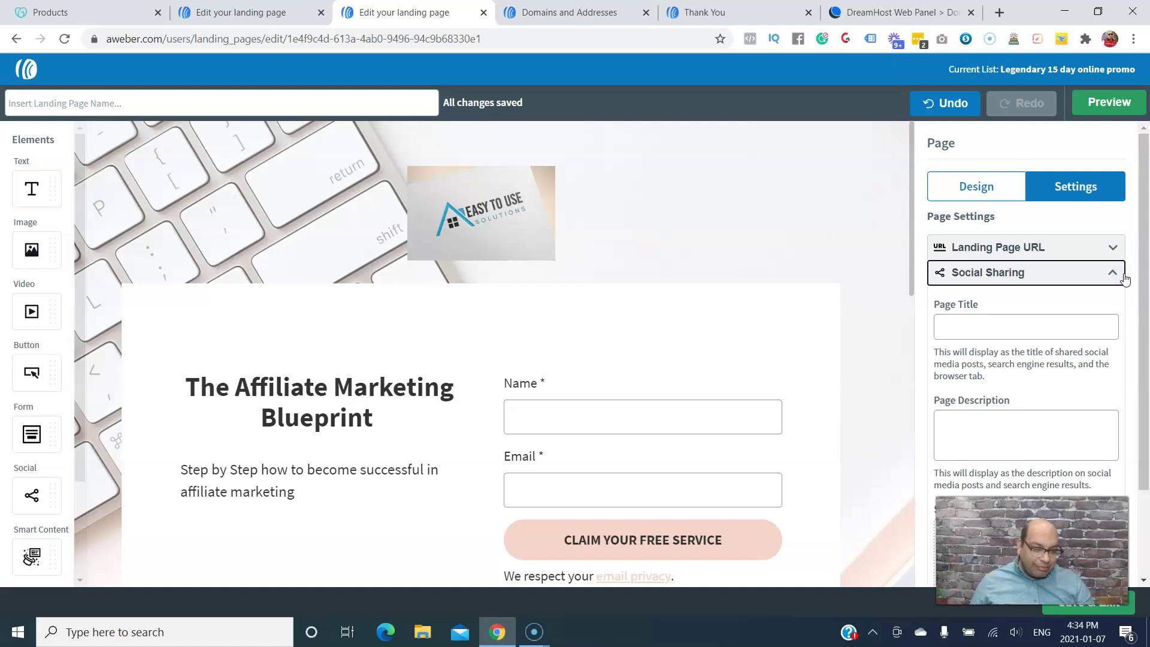
left_click(1122, 277)
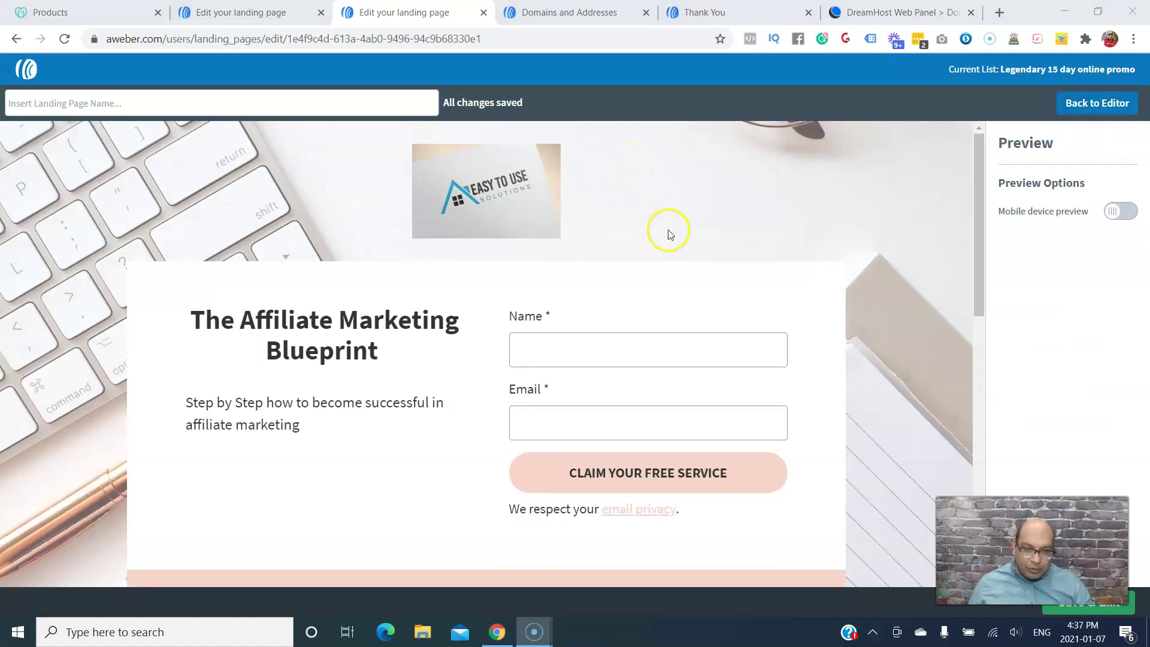
- Examine the landing page preview, including the mobile device version, and return to the editor
left_click_drag(974, 201, 962, 160)
left_click(1124, 210)
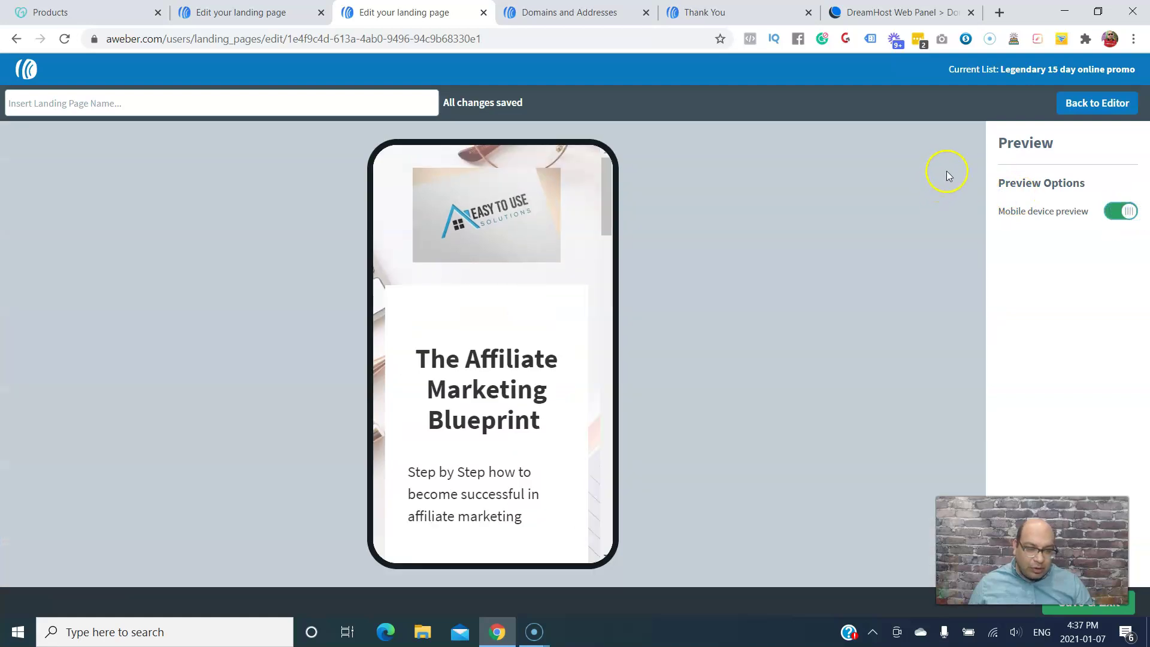
left_click(606, 215)
left_click_drag(606, 214, 604, 379)
left_click(1097, 103)
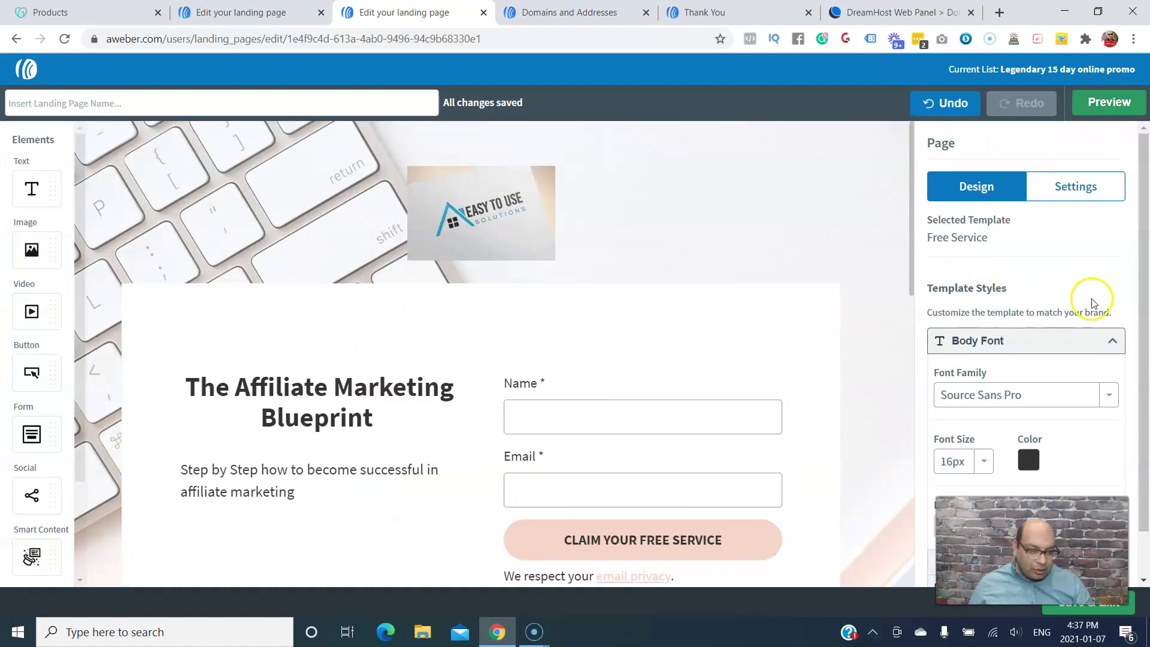
- Name the landing page "Free ebook" and open its preview
left_click_drag(1144, 318, 1145, 362)
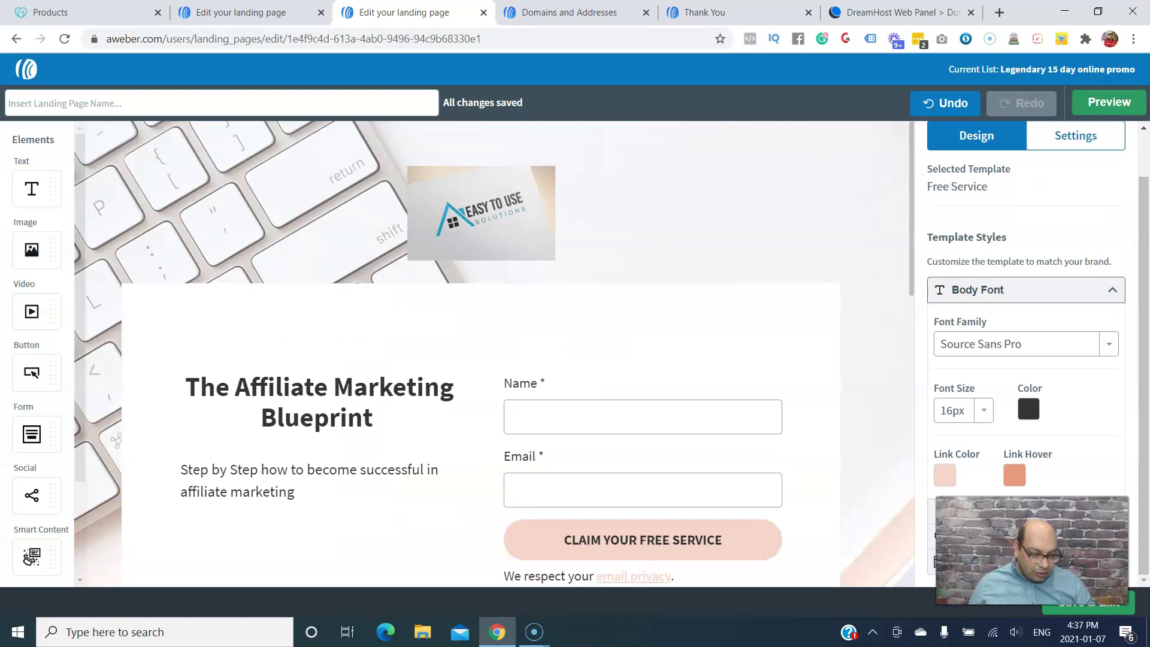
scroll(1145, 398, "up", 1)
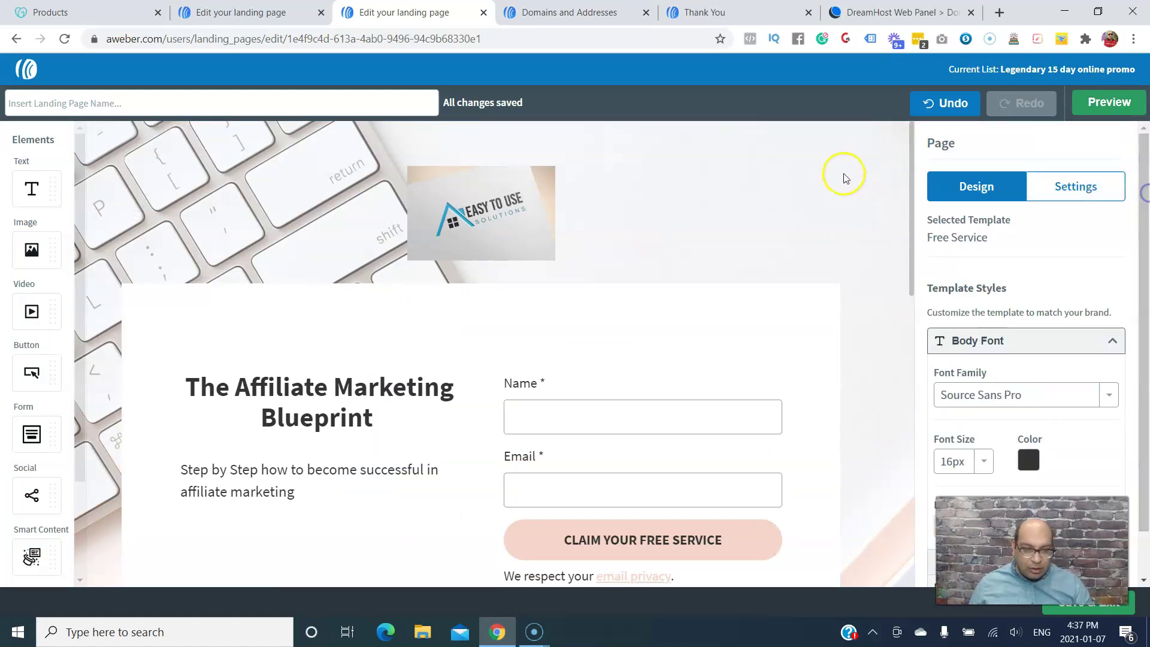
left_click(839, 176)
left_click(99, 104)
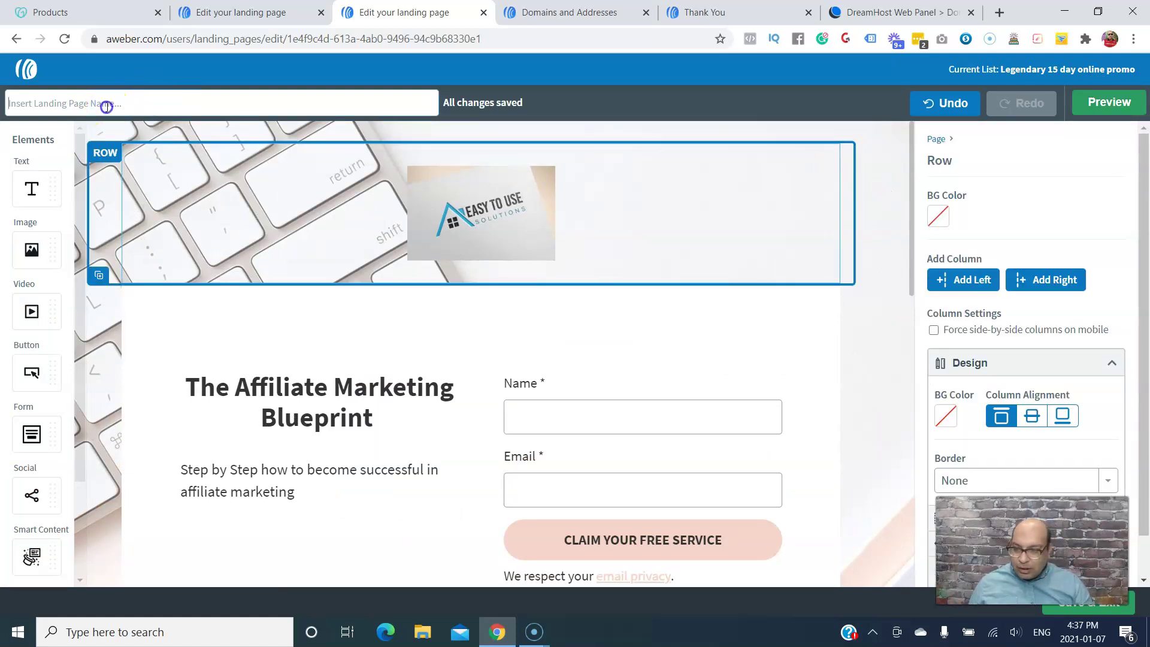
type("Free ebook")
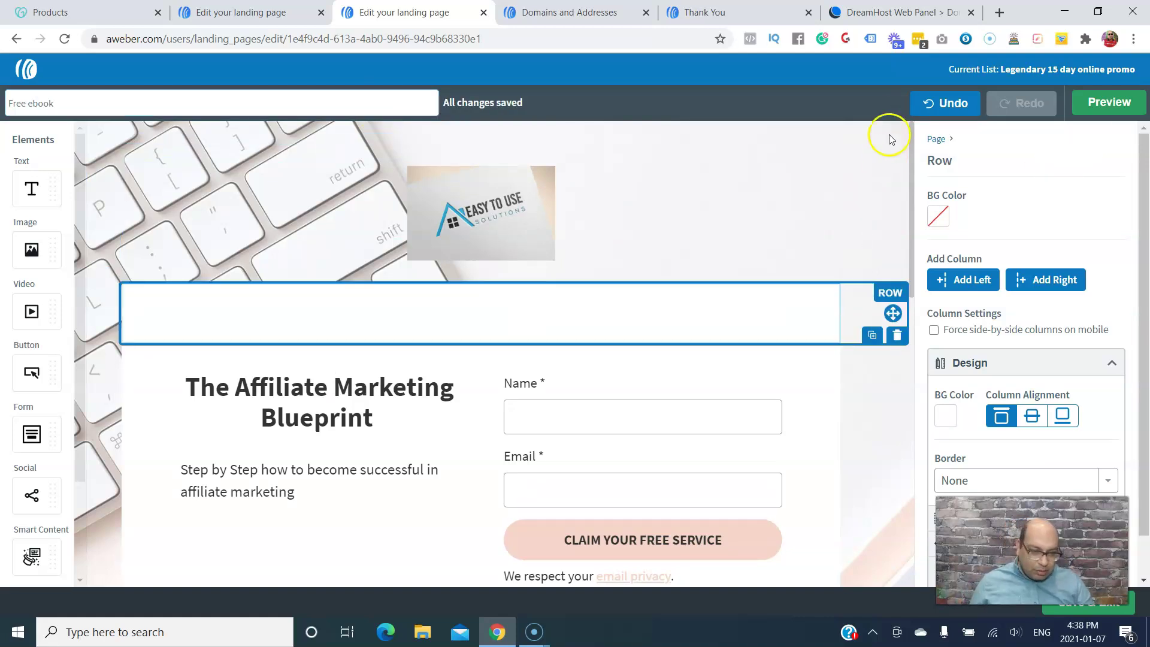
left_click(1099, 108)
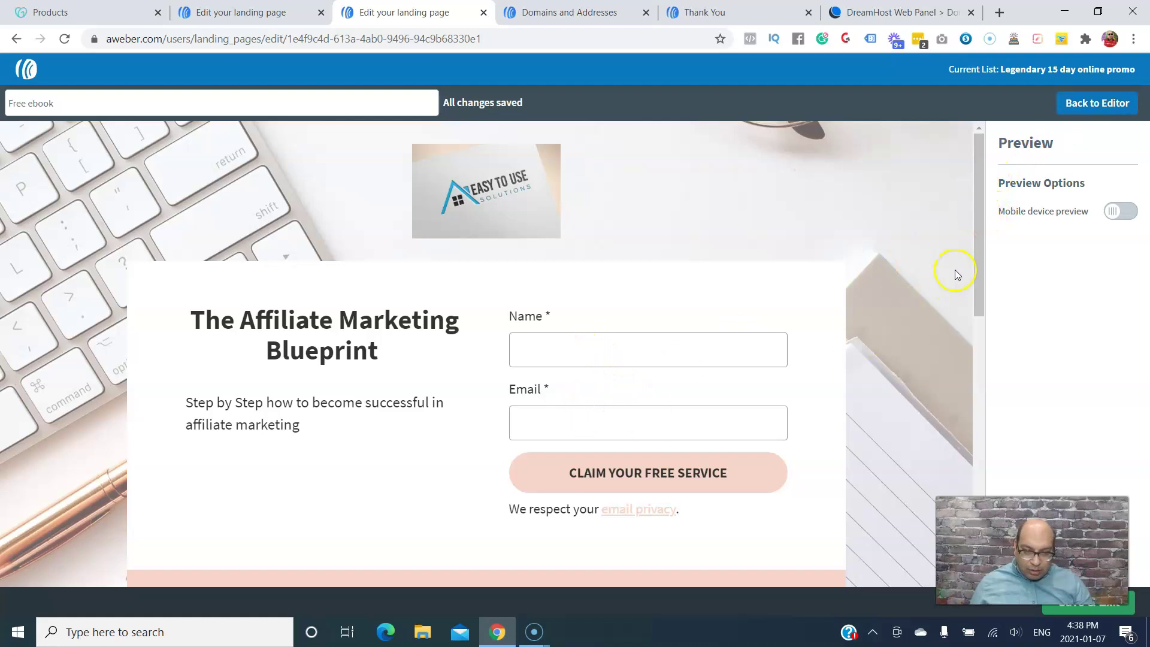
- Save and exit the landing page from the editor, and publish the "Free ebook" page
mouse_move(978, 239)
left_mouse_down()
mouse_move(972, 414)
mouse_move(960, 228)
left_mouse_up()
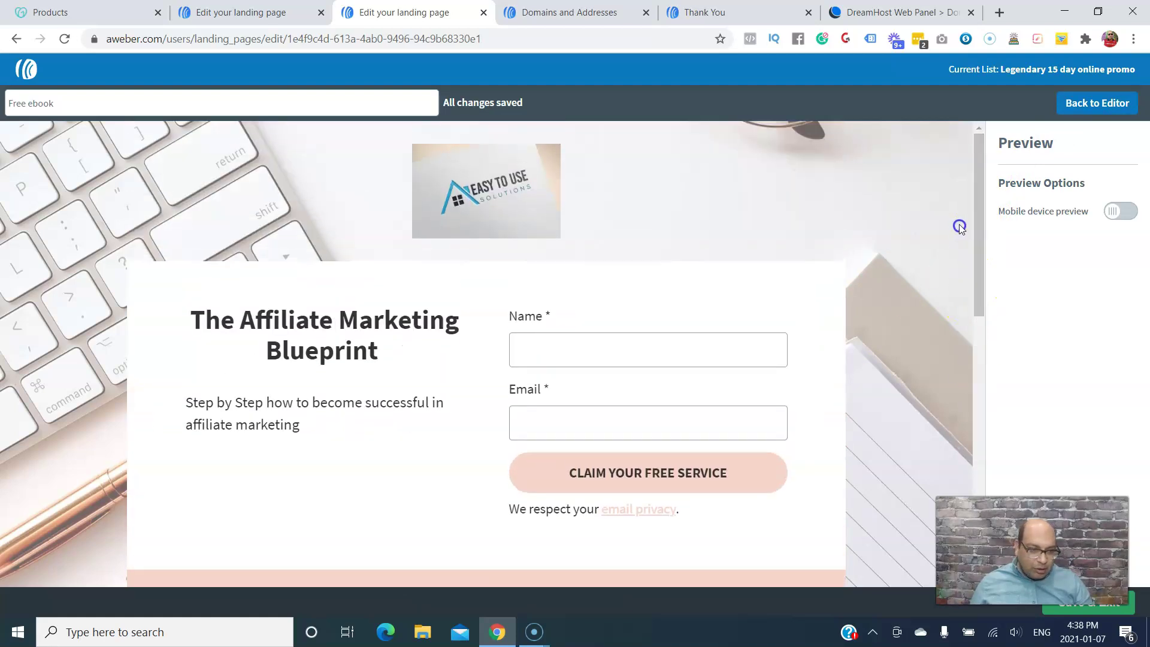
left_click(1078, 102)
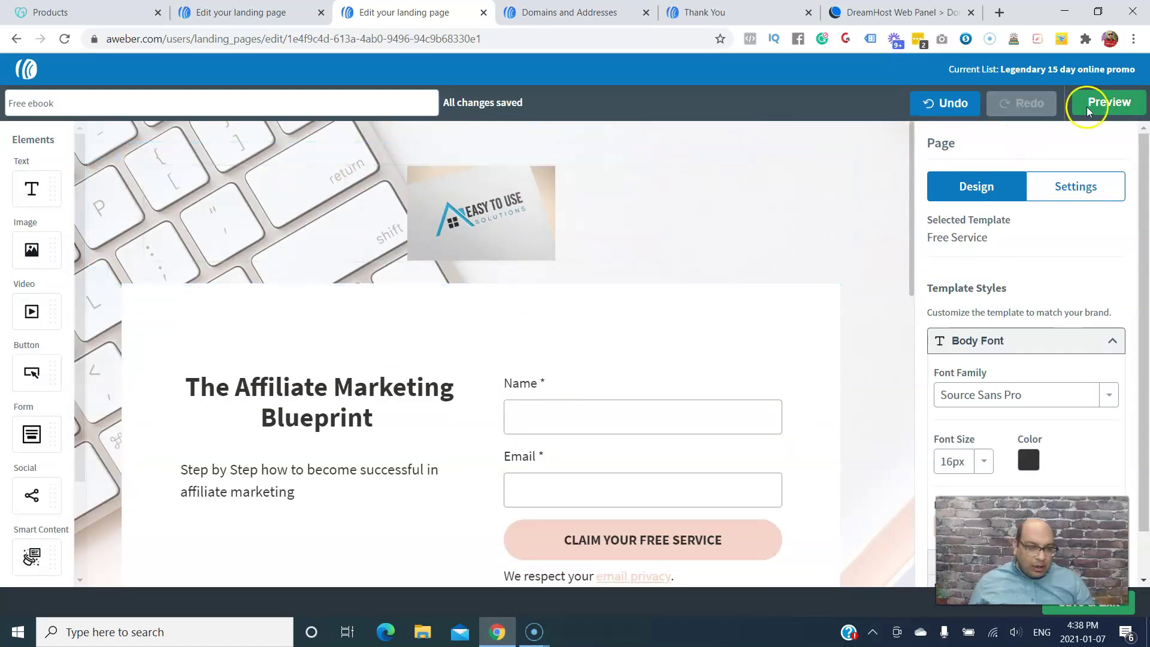
scroll(946, 156, "down", 1)
left_click(1088, 613)
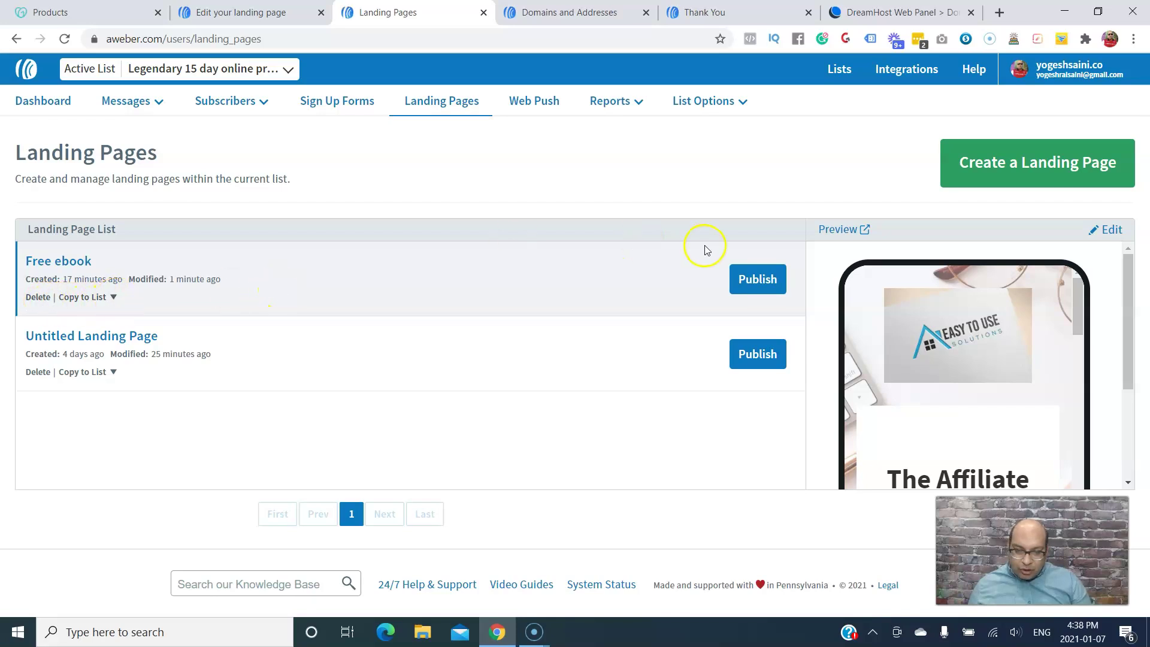
left_click(750, 283)
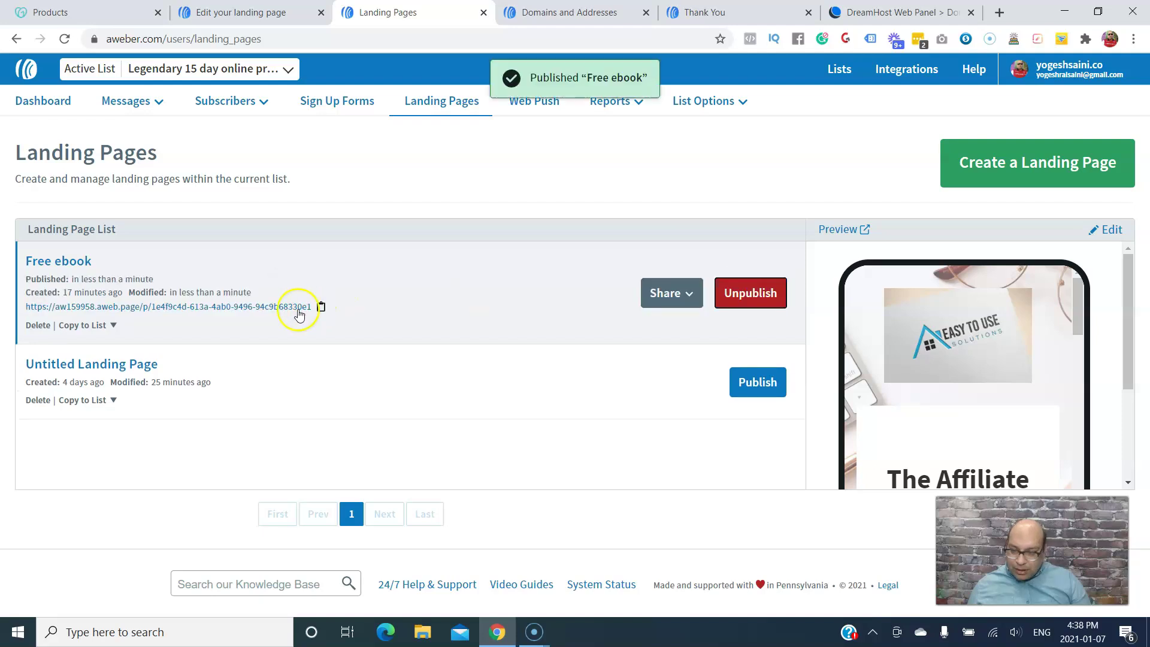
- Examine the Copy to List and Share options of the published "Free ebook" landing page
left_click(109, 327)
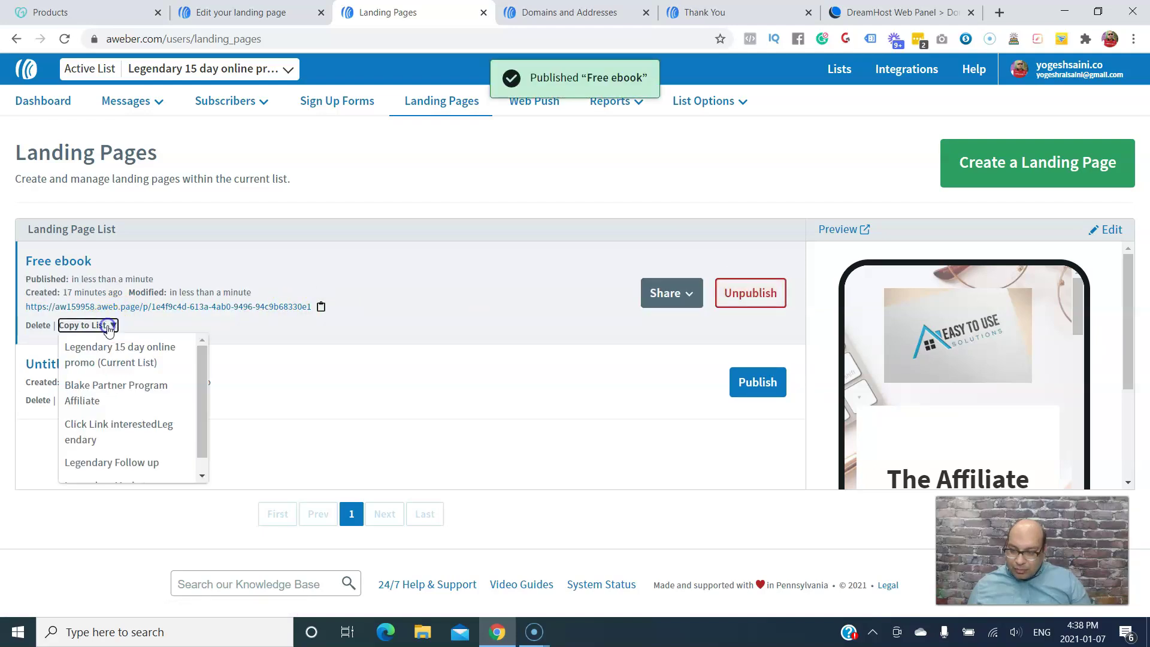
left_click(108, 327)
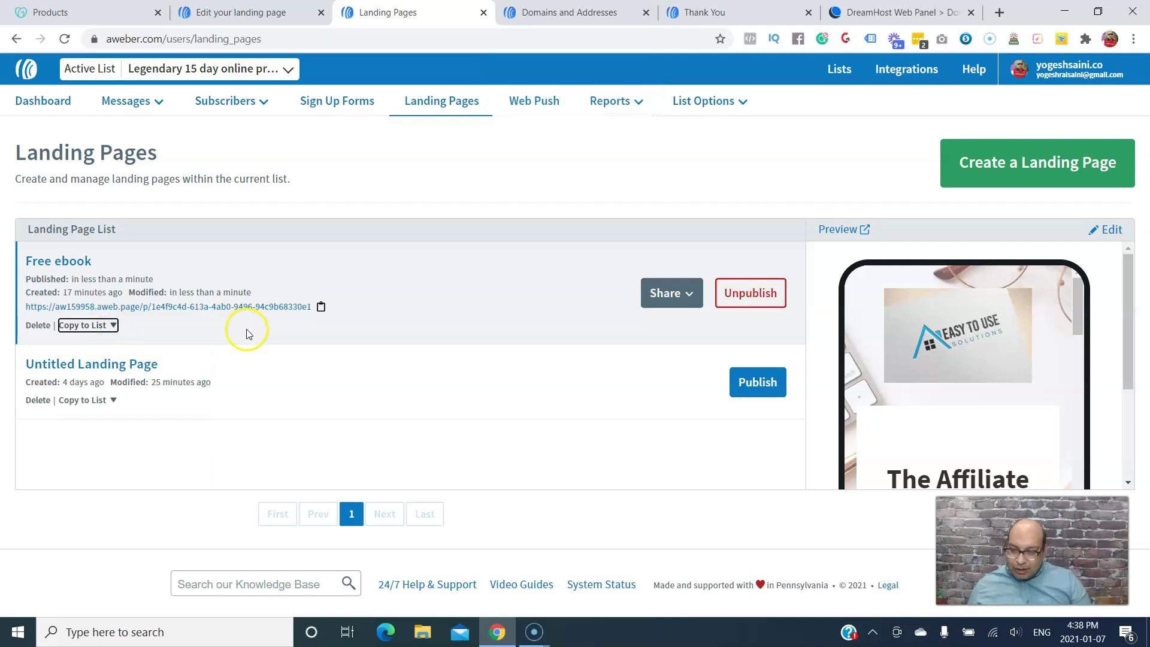
left_click(689, 296)
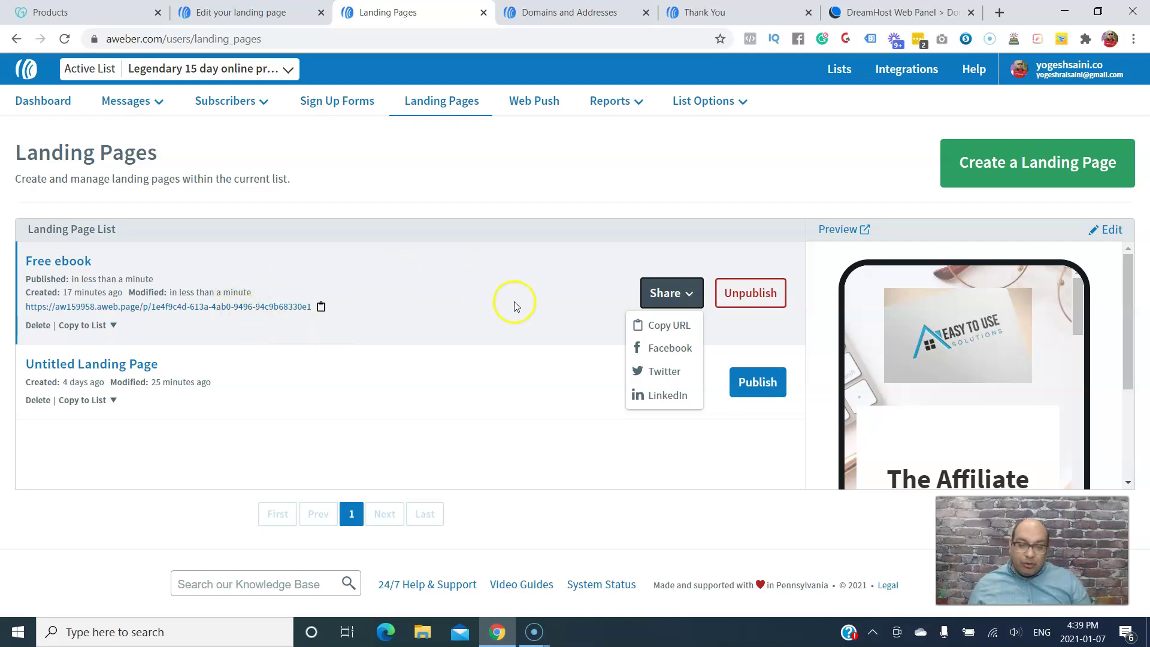
- Reopen the "Free ebook" landing page in the editor and look over its layout and template styles
left_click(70, 262)
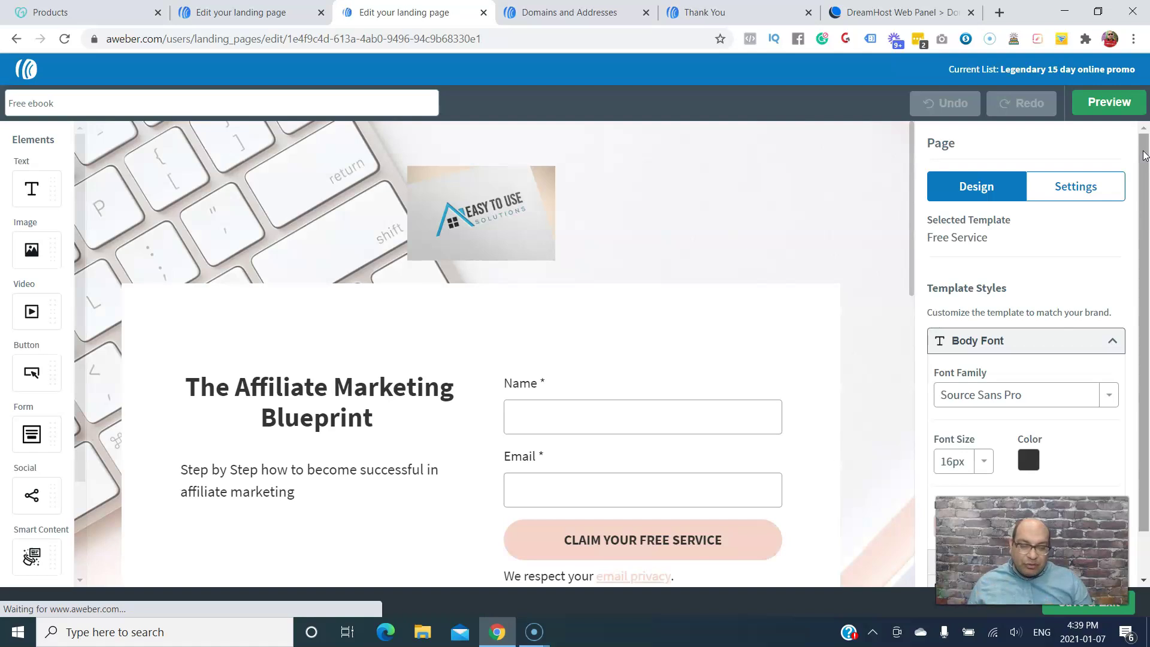
scroll(1143, 263, "down", 1)
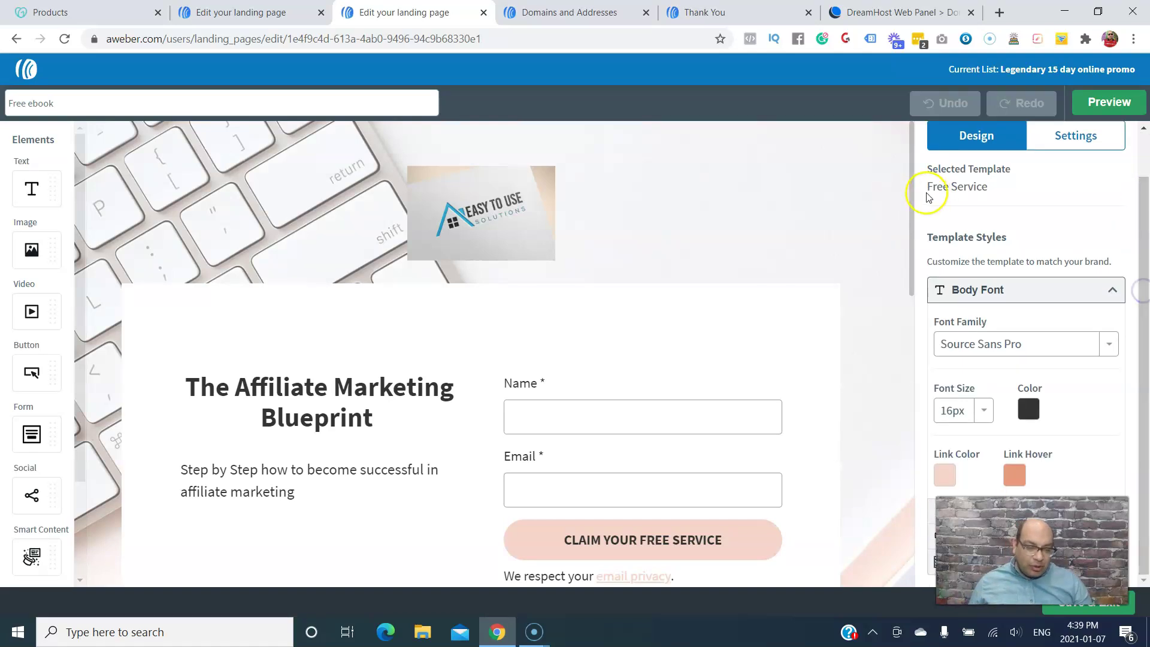
key("ctrl+a")
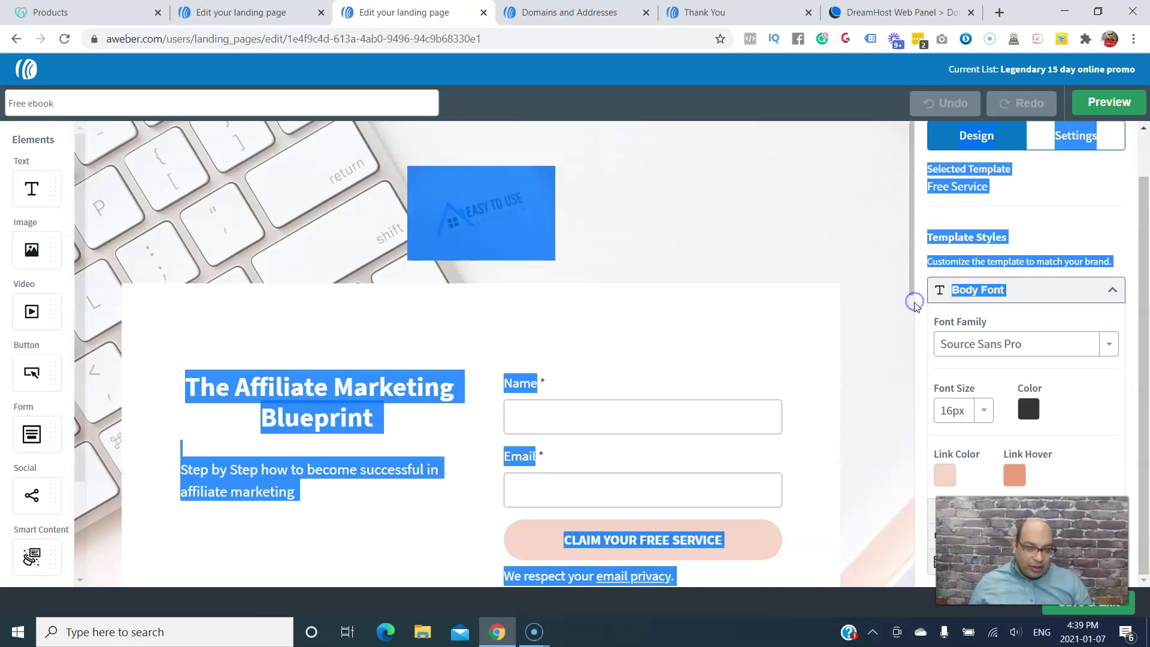
left_click(914, 305)
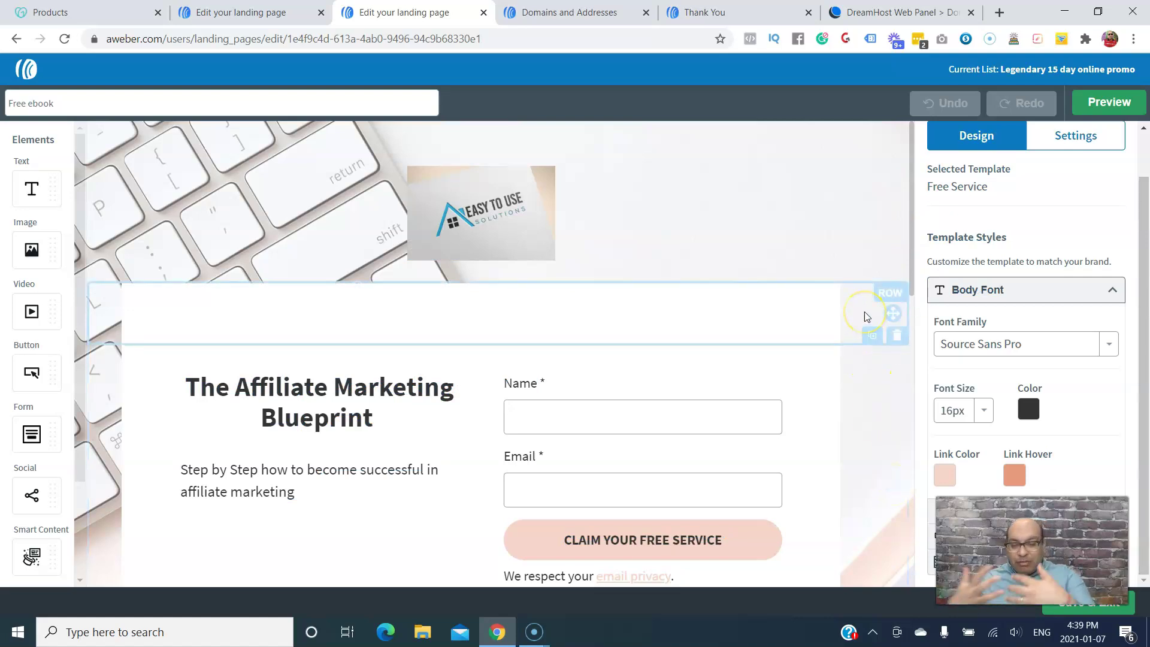
left_click(625, 321)
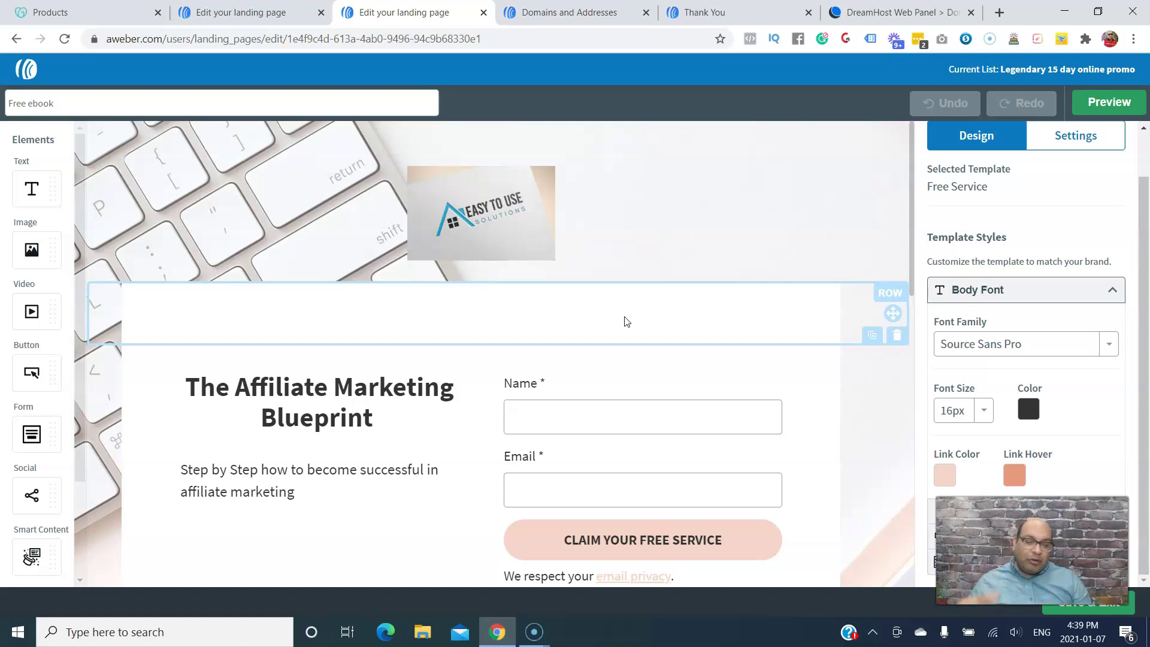
left_click(829, 303)
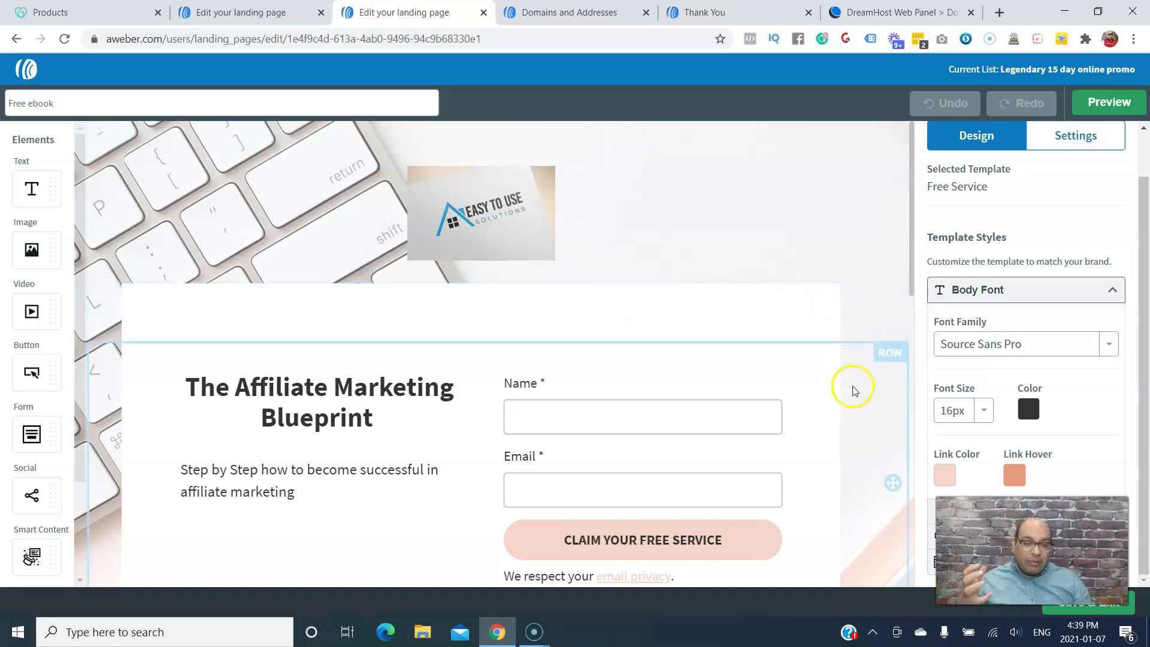